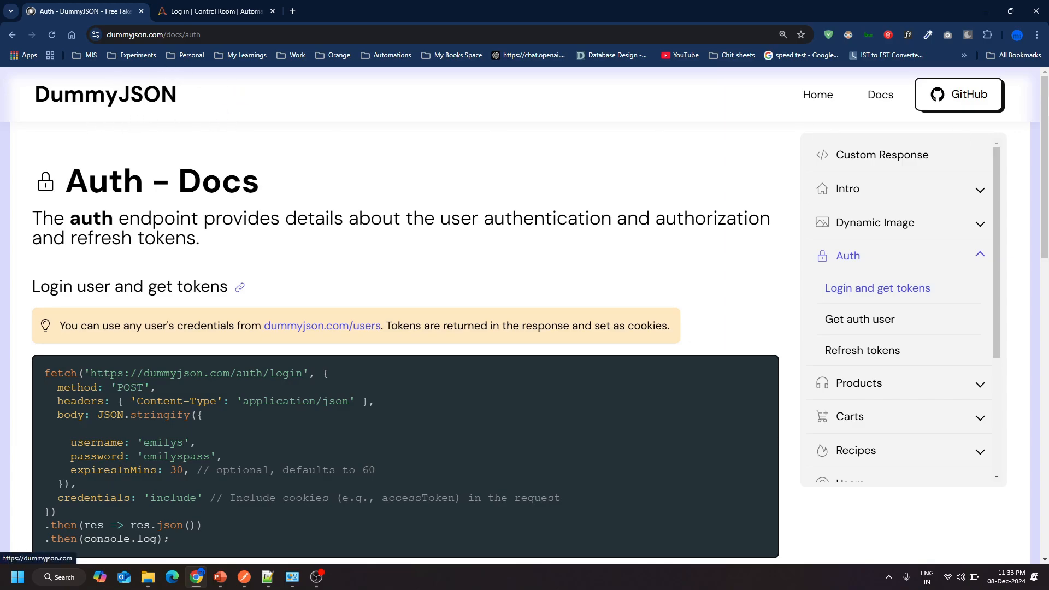
Examine the "Login user and get tokens" sample request on the Auth documentation page.
scroll(297, 332, "down", 9)
scroll(300, 333, "up", 9)
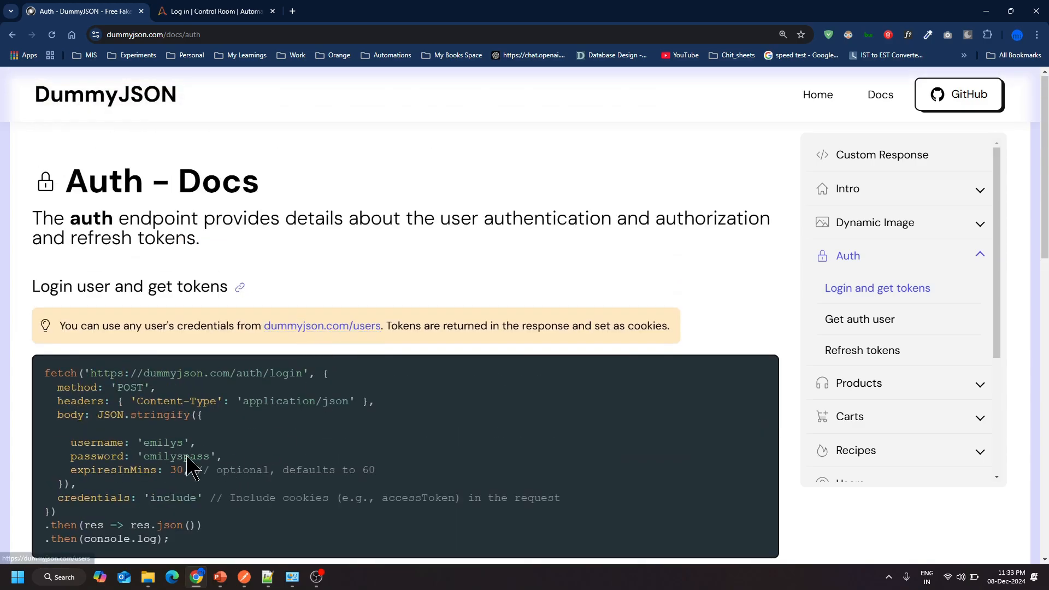
triple_click(159, 402)
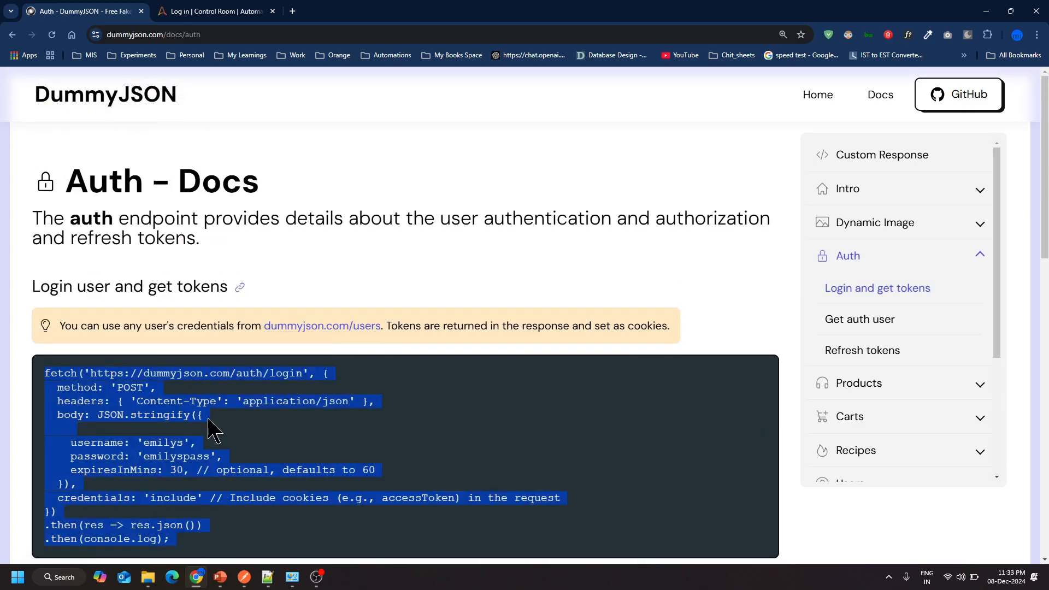
scroll(330, 328, "down", 5)
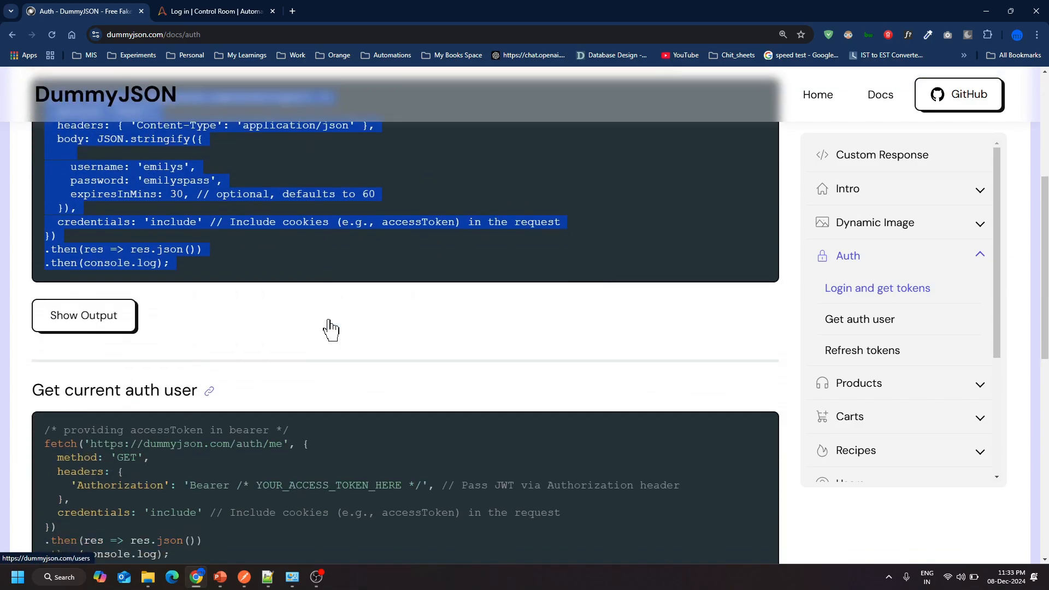
scroll(330, 327, "up", 3)
left_click(102, 280)
left_click_drag(101, 280, 166, 263)
triple_click(131, 264)
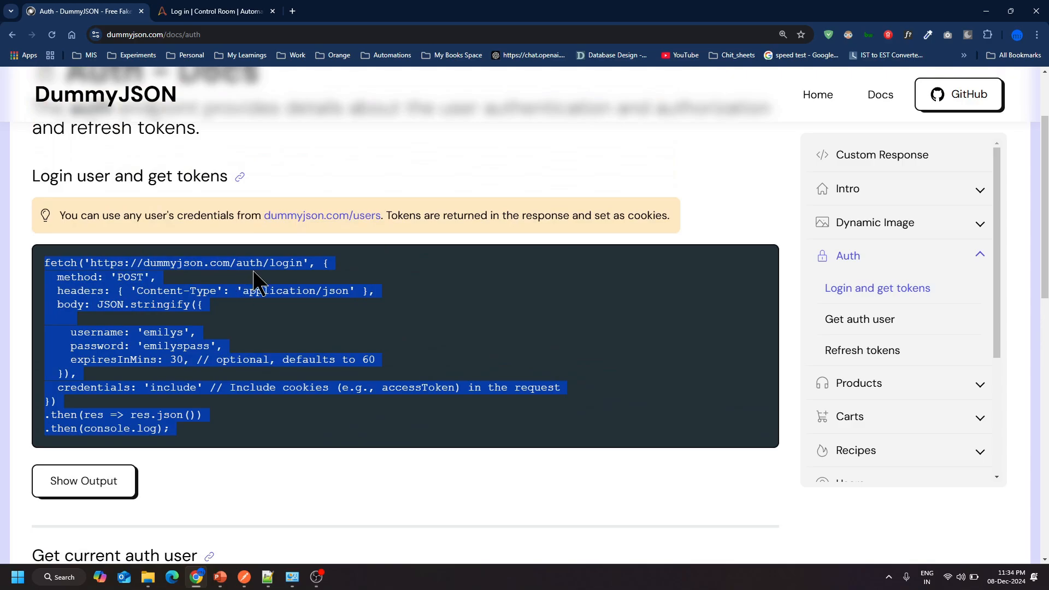
Show the sample output of the login request and examine the user details and token fields it returns.
left_click(83, 479)
scroll(191, 410, "down", 1)
scroll(190, 401, "down", 4)
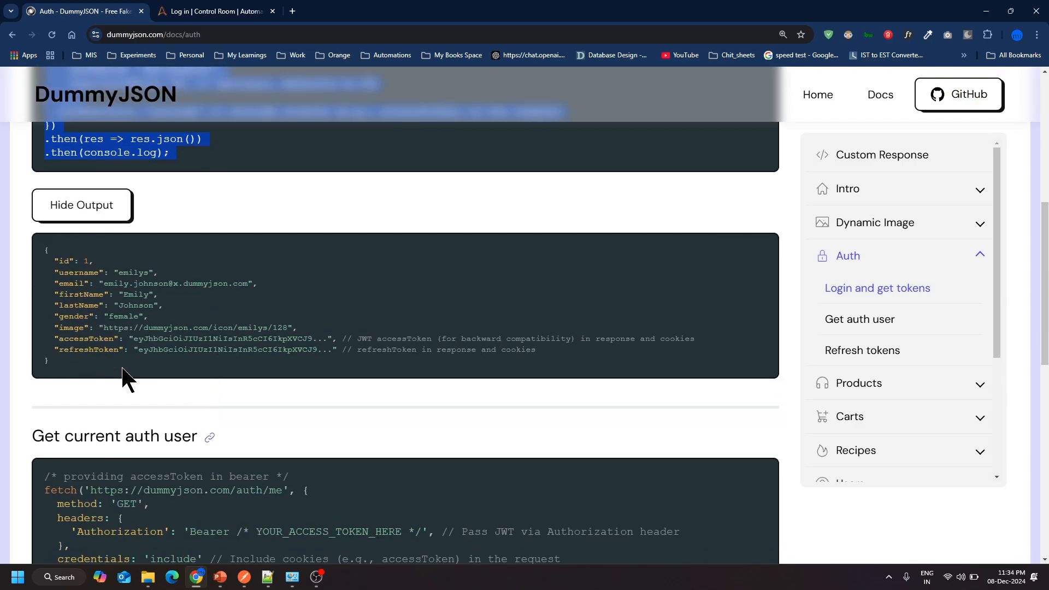
left_click_drag(55, 262, 131, 377)
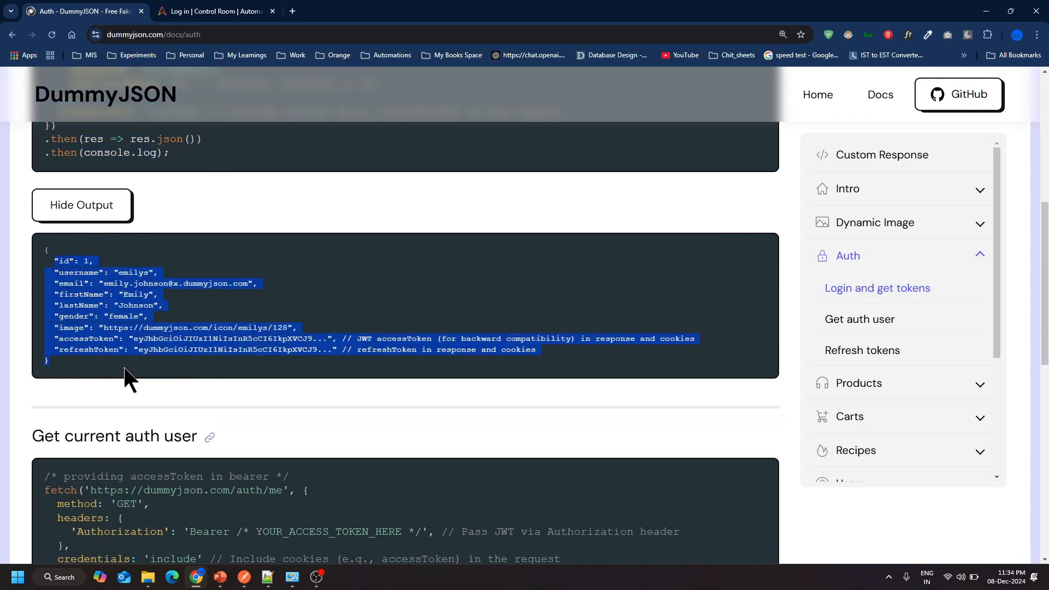
Review the current auth user and refresh session samples, and show the sample output of the refresh request.
scroll(205, 349, "down", 4)
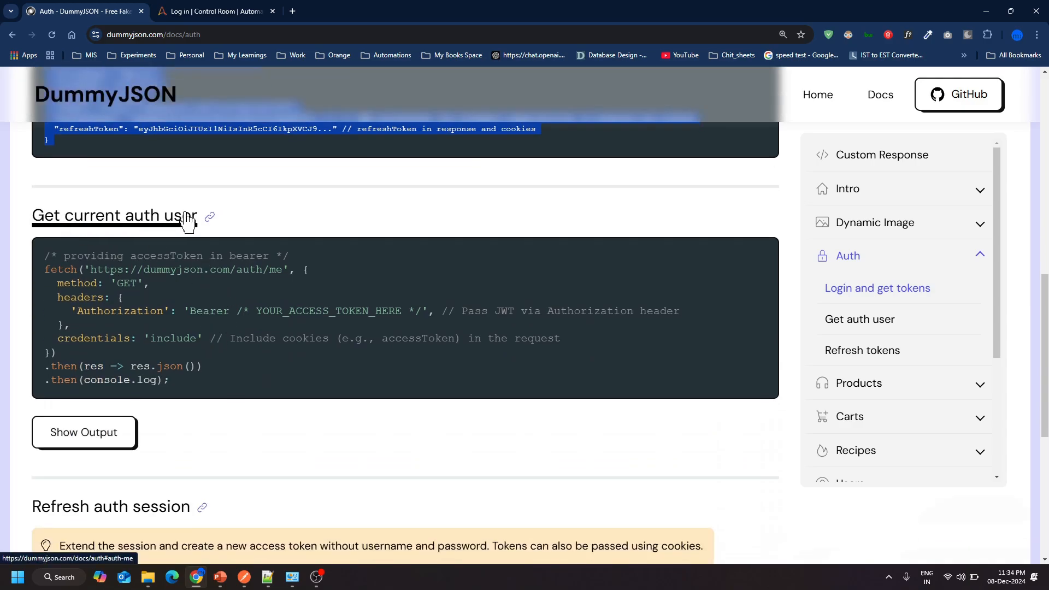
scroll(163, 230, "down", 3)
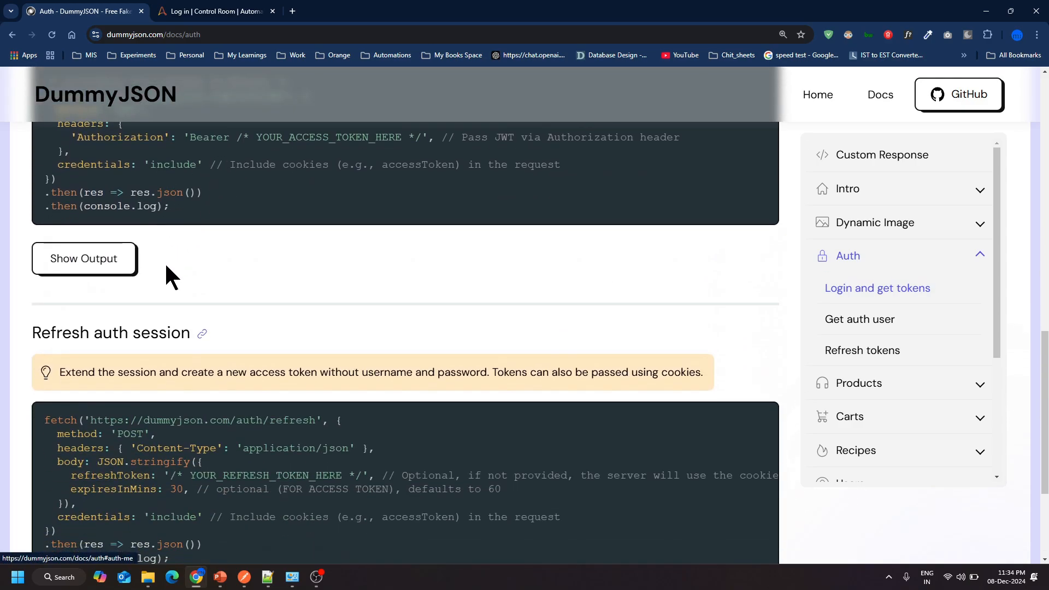
scroll(169, 274, "down", 4)
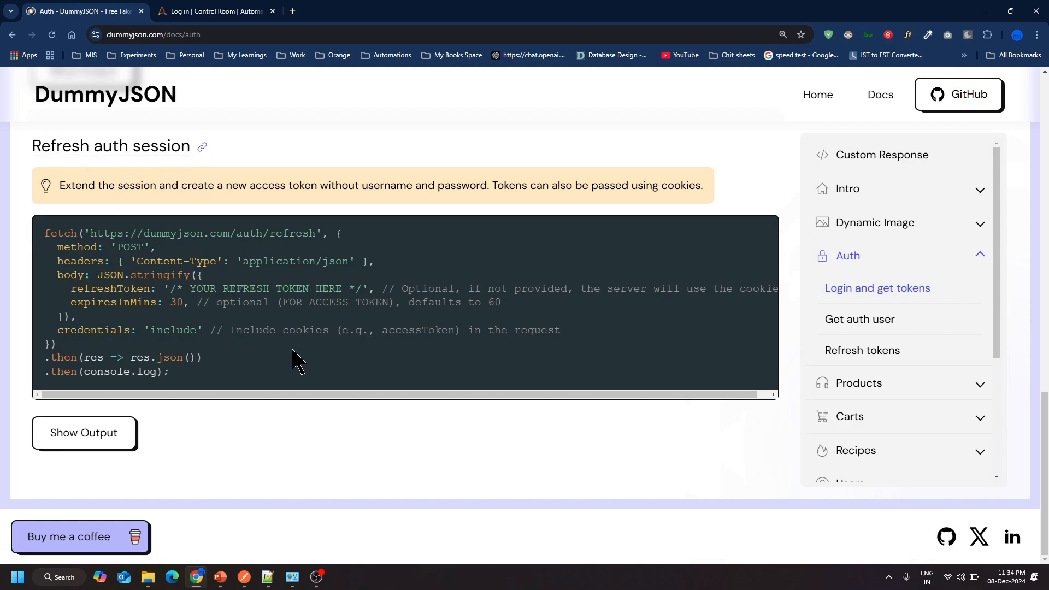
left_click(49, 437)
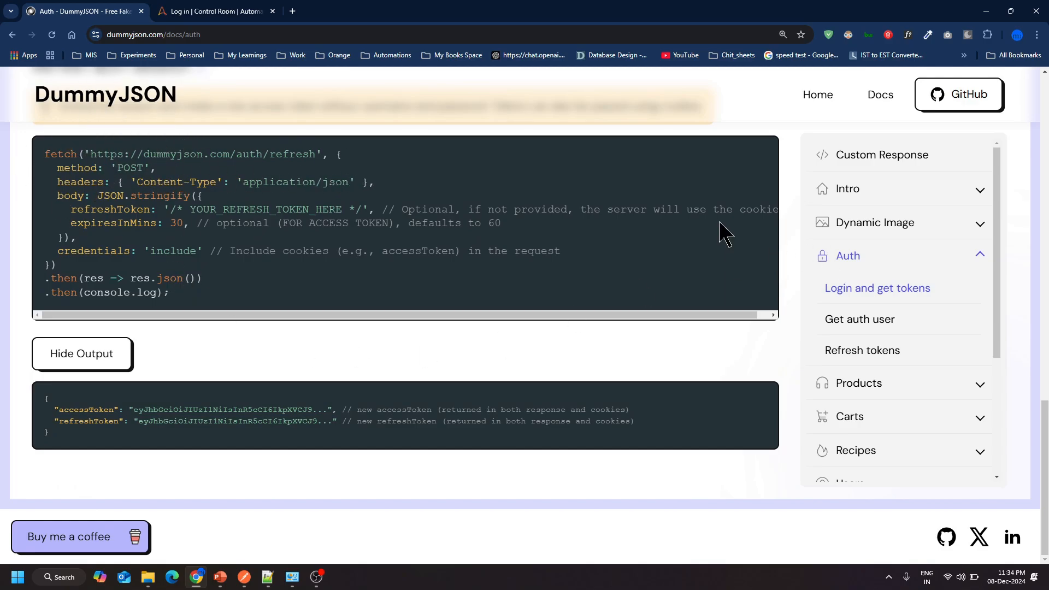
View the Products documentation briefly and return to the Auth documentation page.
scroll(510, 496, "up", 13)
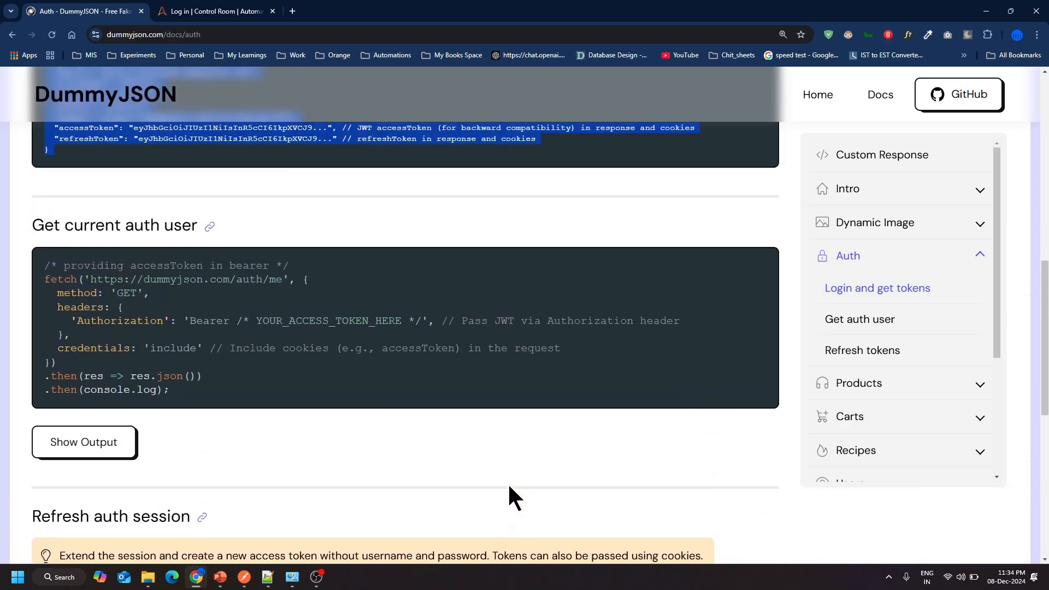
left_click(872, 384)
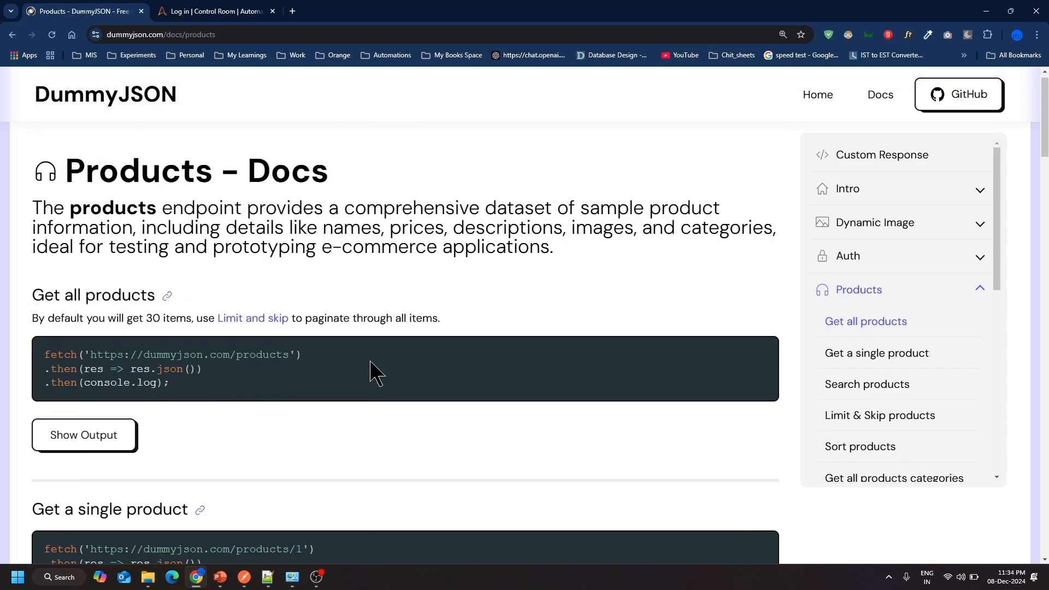
left_click(861, 259)
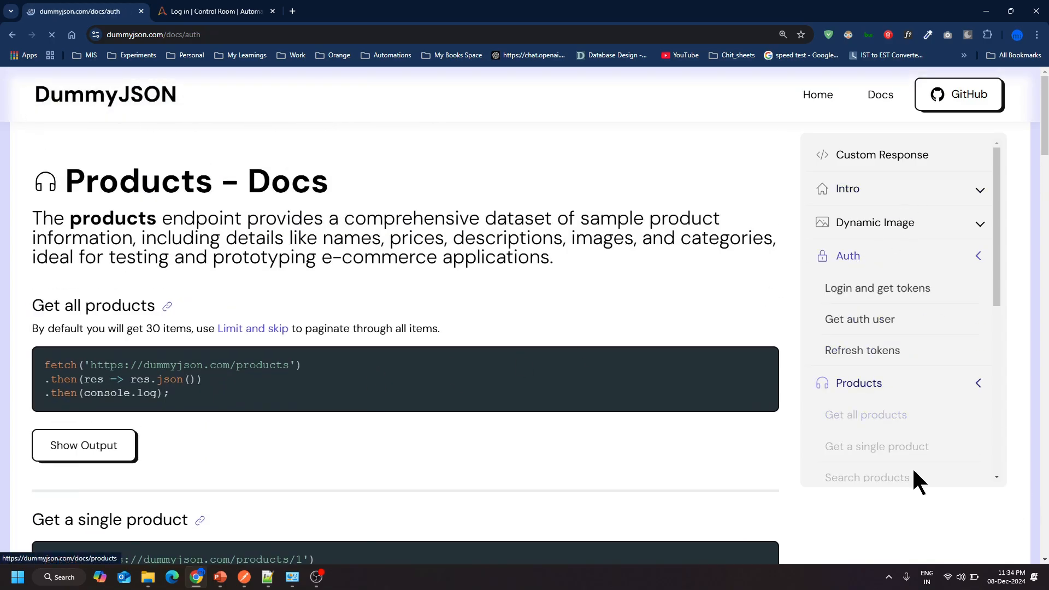
Copy the complete fetch code of the "Login user and get tokens" sample.
scroll(390, 294, "down", 5)
left_click(230, 194)
left_click(239, 278)
key("ctrl+c")
scroll(239, 277, "up", 3)
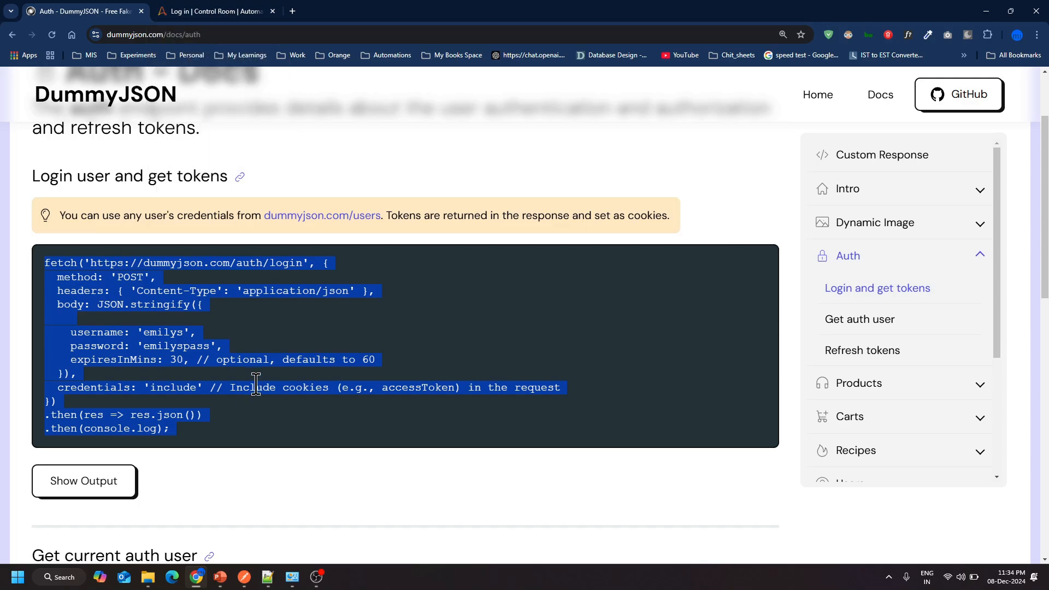
Switch to Notepad++ and paste the copied login sample, including its username and password fields, into a new document.
left_click(267, 577)
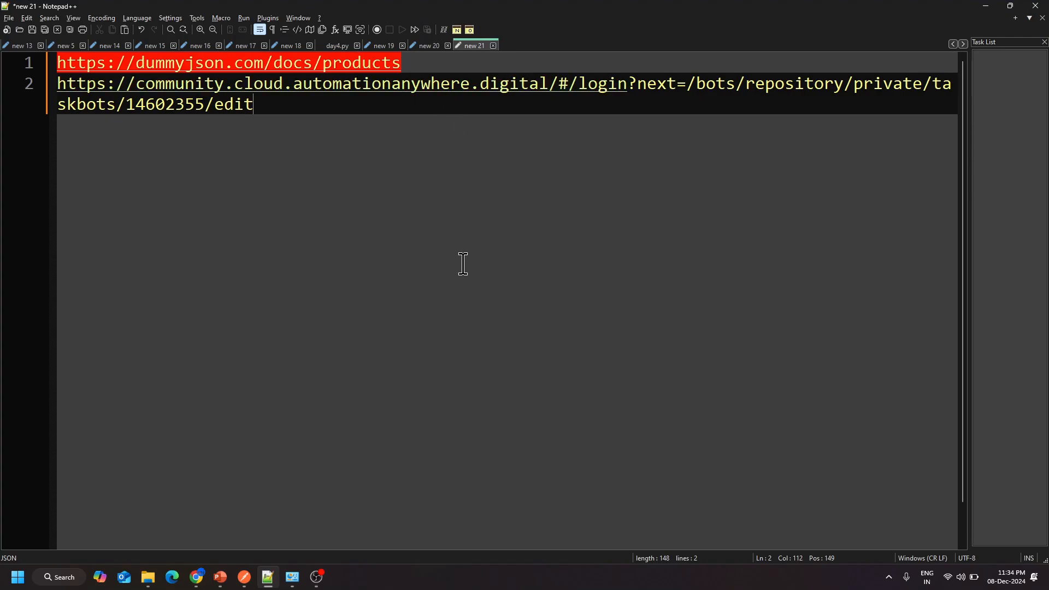
key("ctrl+n")
key("ctrl+v")
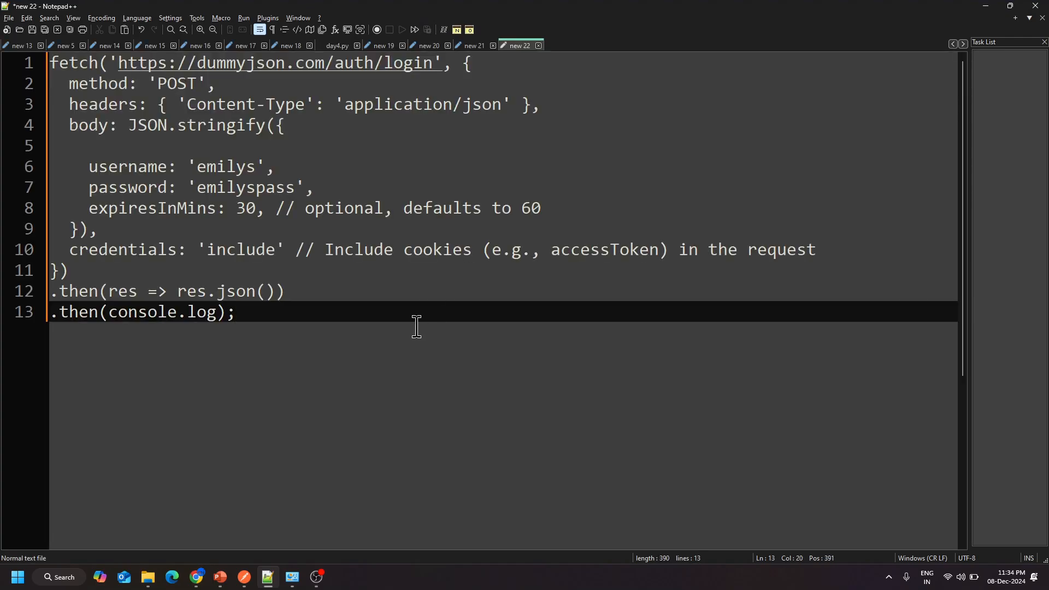
key("alt+Tab")
key("alt+Tab")
Examine the endpoint URL, the POST method and the Content-Type header in the pasted login code.
left_click(374, 271)
left_click_drag(119, 66, 433, 69)
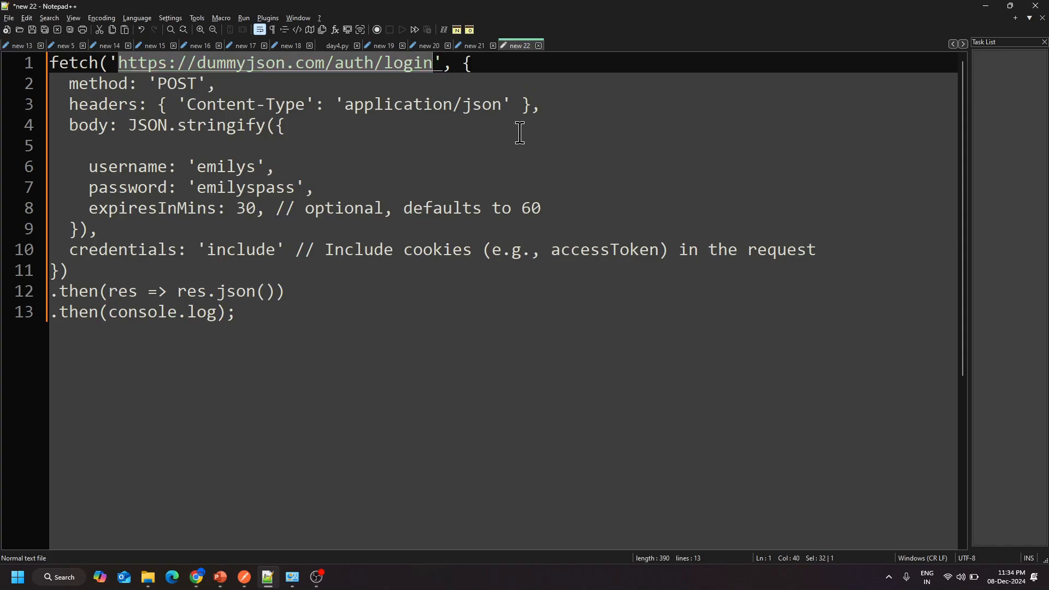
left_click_drag(52, 83, 260, 83)
left_click(309, 171)
left_click_drag(66, 112, 564, 107)
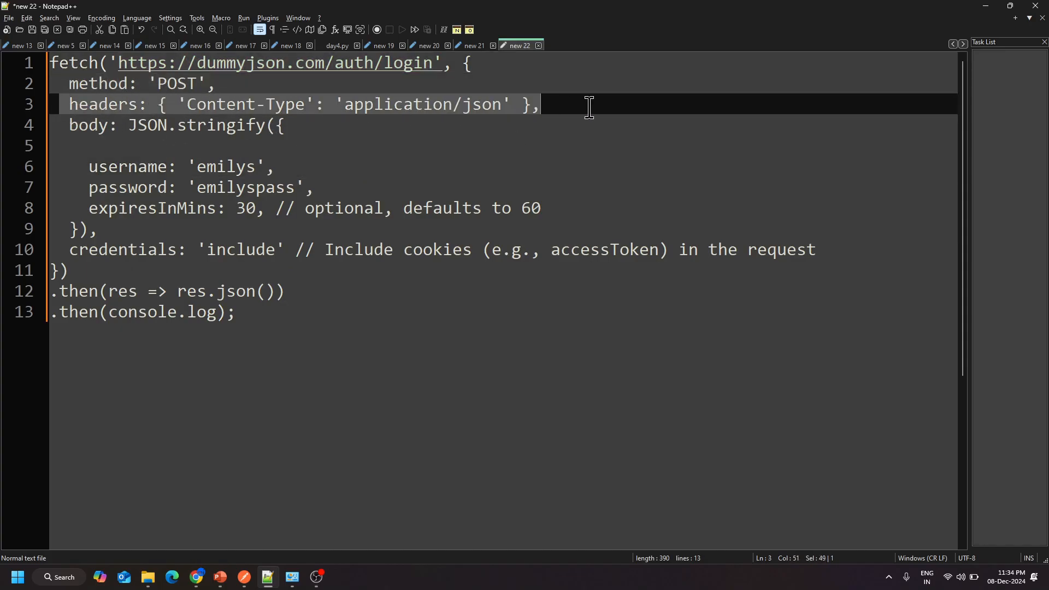
left_click(466, 117)
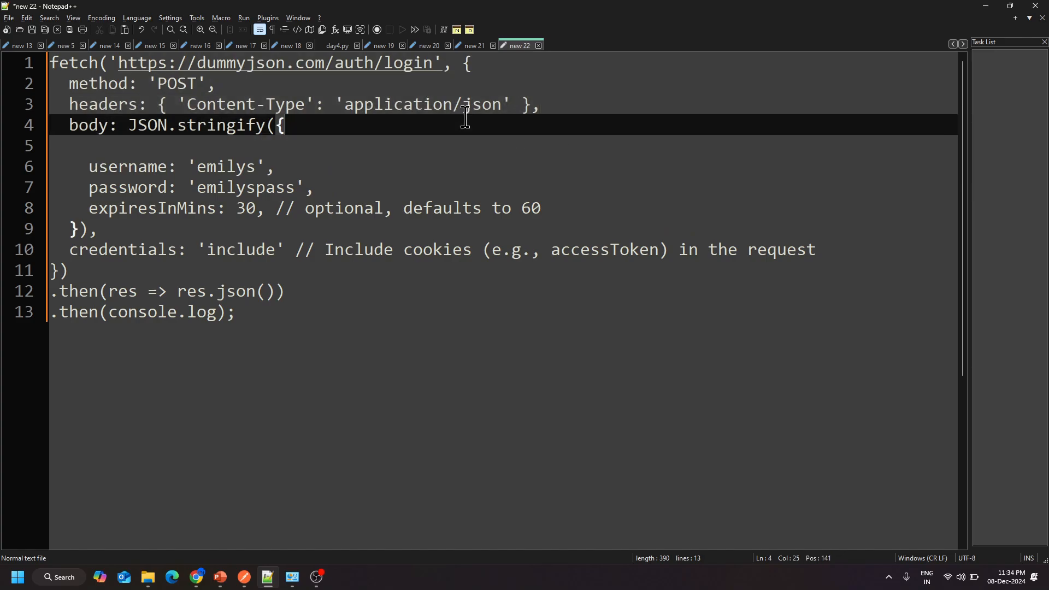
left_click_drag(511, 105, 347, 112)
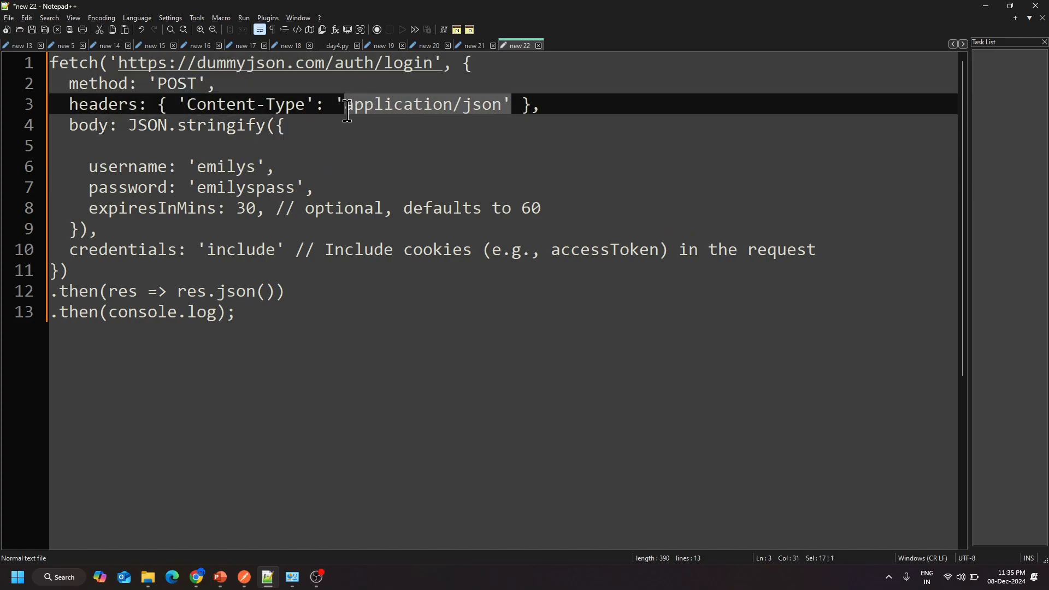
left_click(441, 180)
left_click(347, 105)
left_click(453, 293)
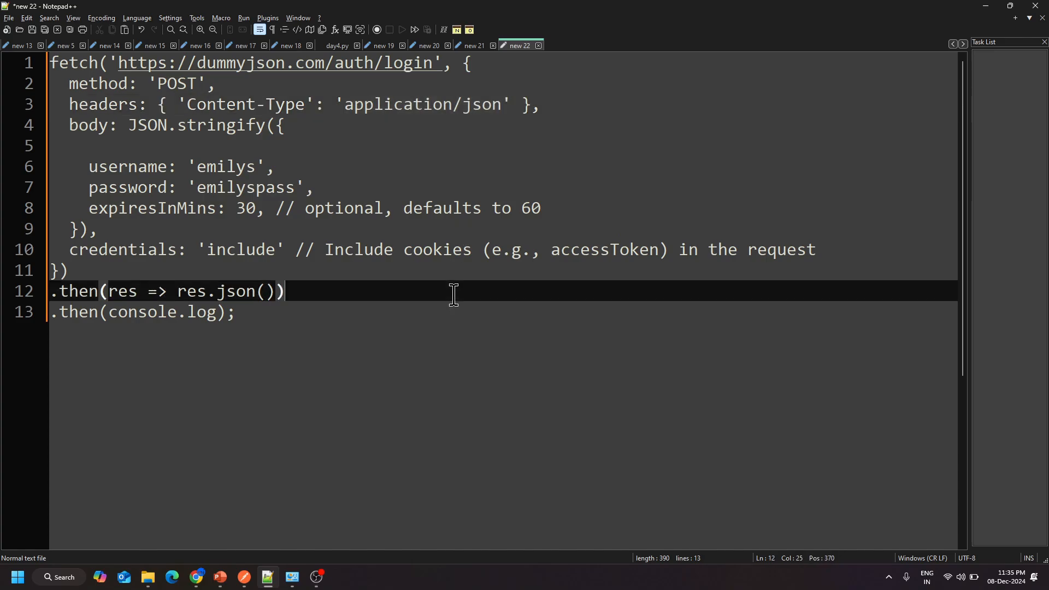
Examine the request body of the login code, especially its username and password fields.
double_click(94, 130)
left_click(180, 142)
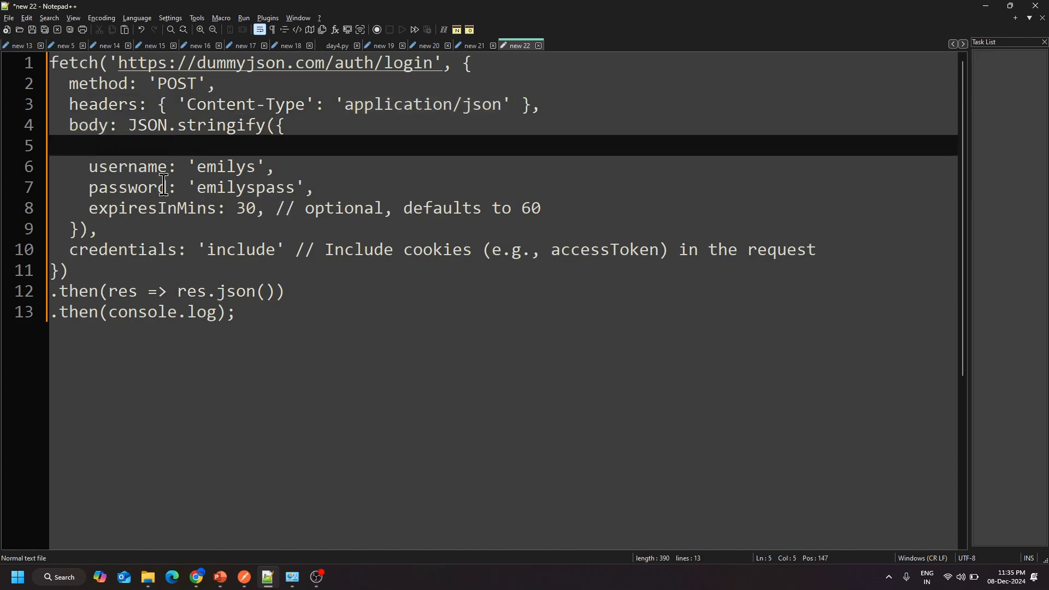
left_click(183, 186)
left_click(380, 171)
left_click(375, 186)
left_click(216, 171)
double_click(216, 171)
left_click(125, 175)
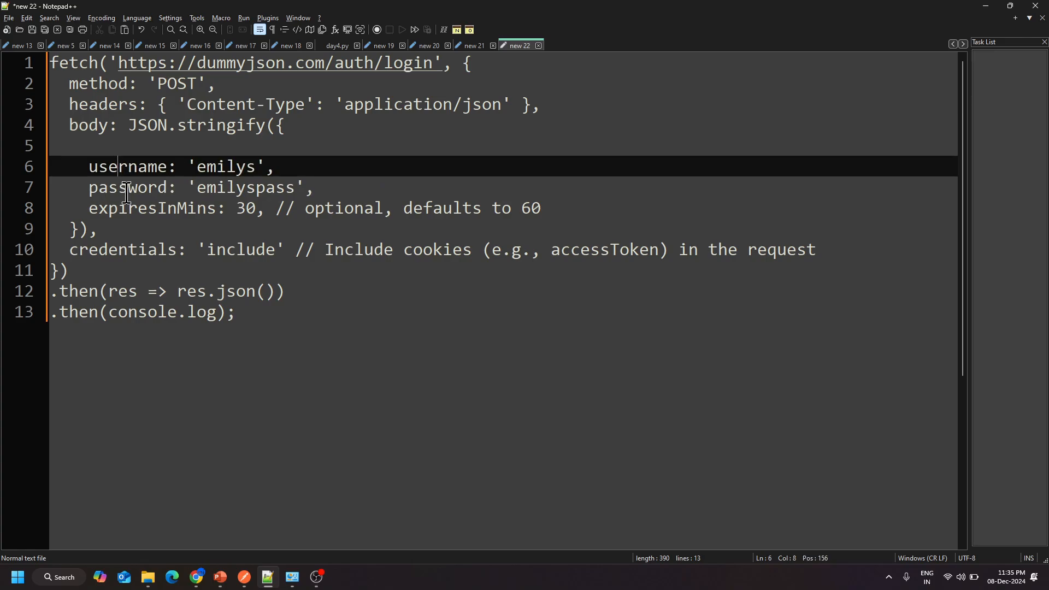
left_click(125, 193)
left_click(329, 187)
left_click_drag(329, 187, 50, 149)
left_click(294, 255)
key("ctrl+a")
left_click(245, 377)
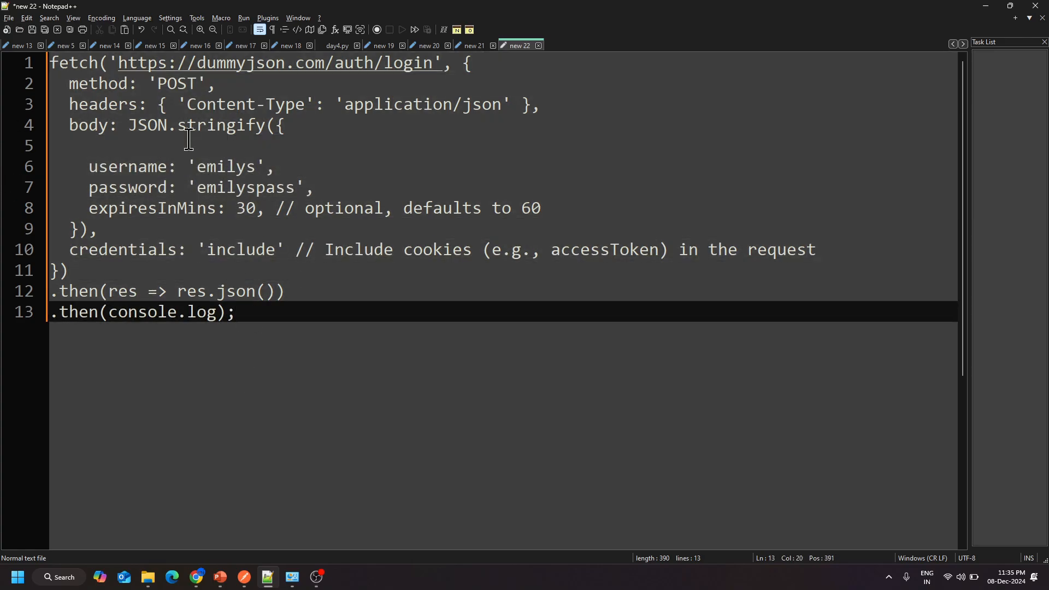
left_click(375, 169)
left_click_drag(120, 64, 435, 73)
key("ctrl+c")
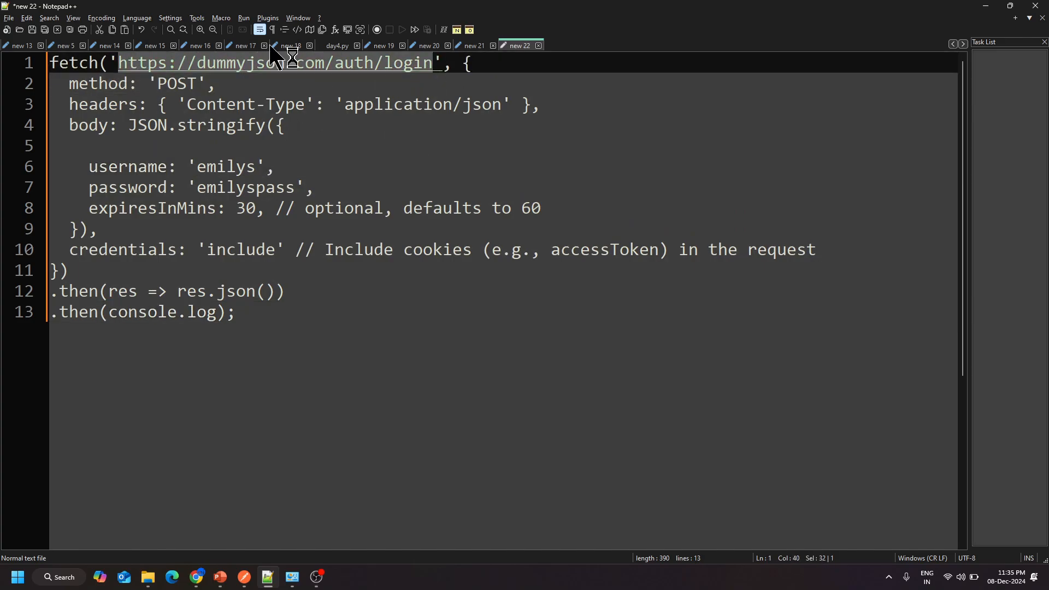
mouse_move(316, 581)
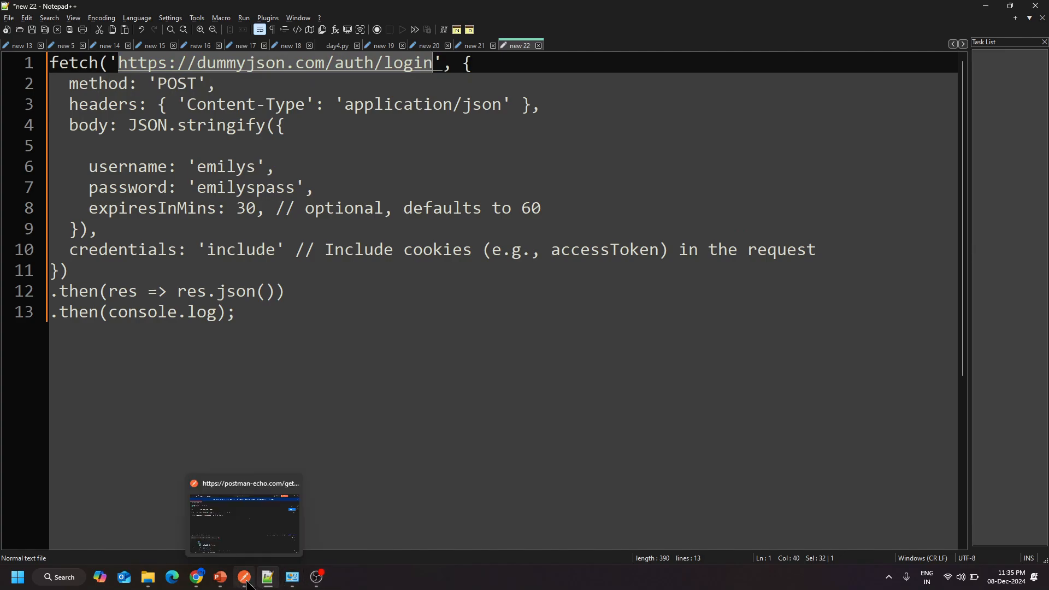
left_click(257, 538)
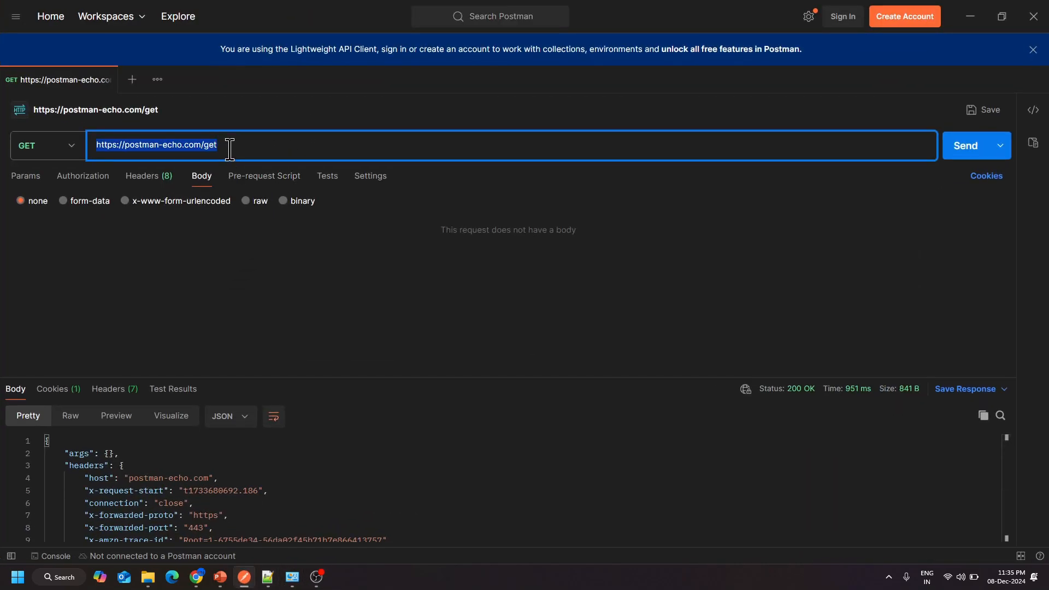
key("ctrl+v")
left_click(236, 279)
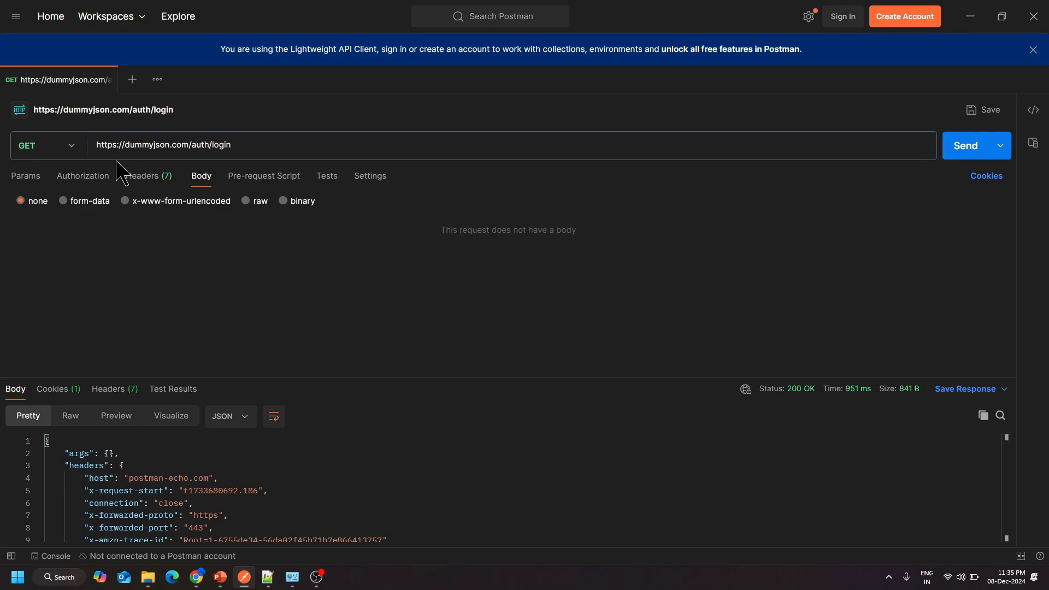
Send the GET request to the login URL and inspect the message in the response body.
left_click(959, 155)
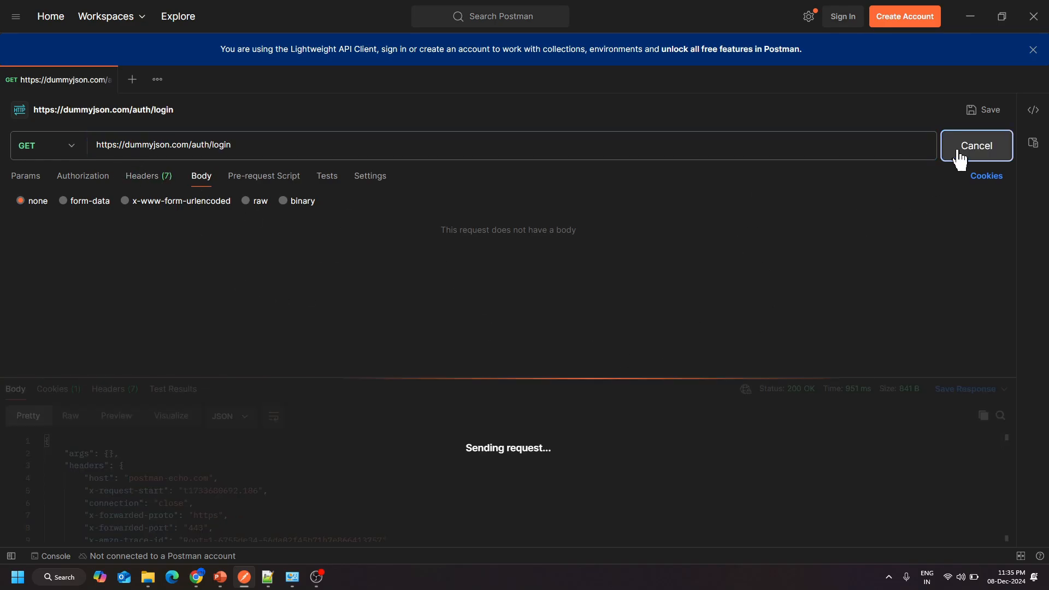
left_click_drag(116, 455, 302, 474)
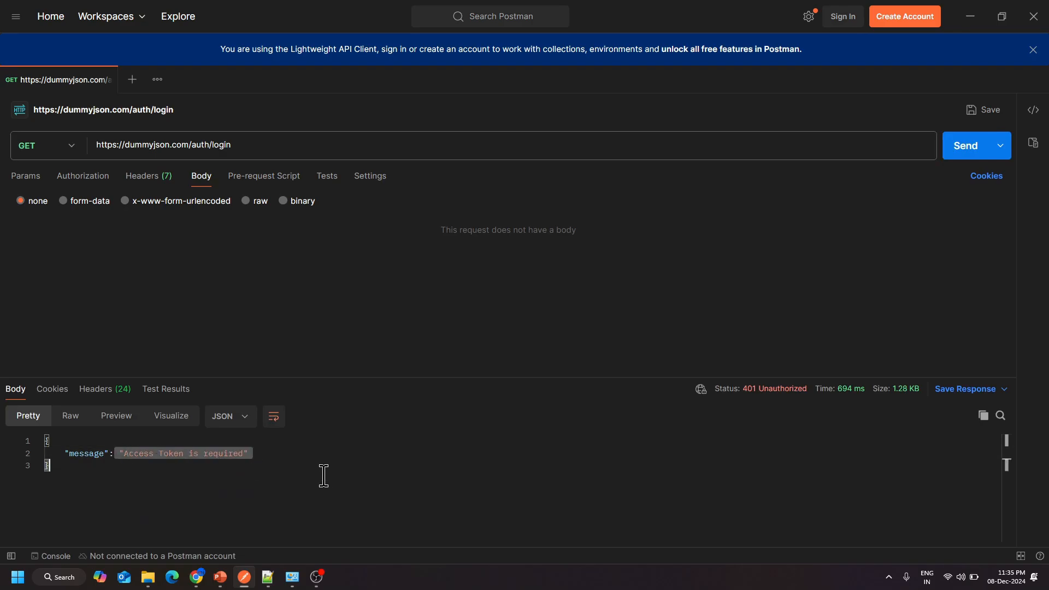
left_click(307, 538)
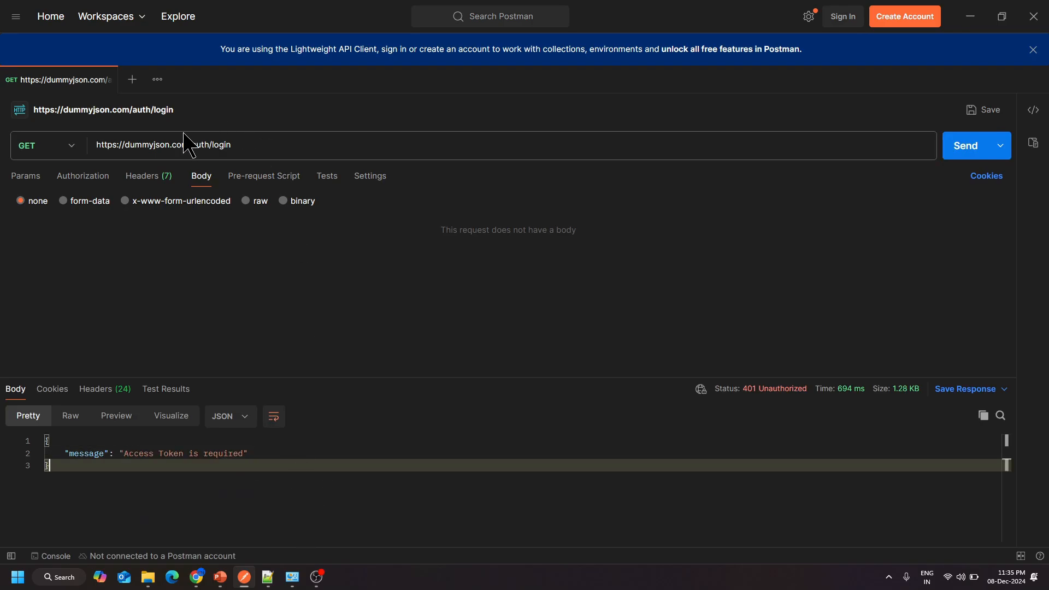
Change the request method to POST, send the request without a body and inspect the response message.
left_click(68, 159)
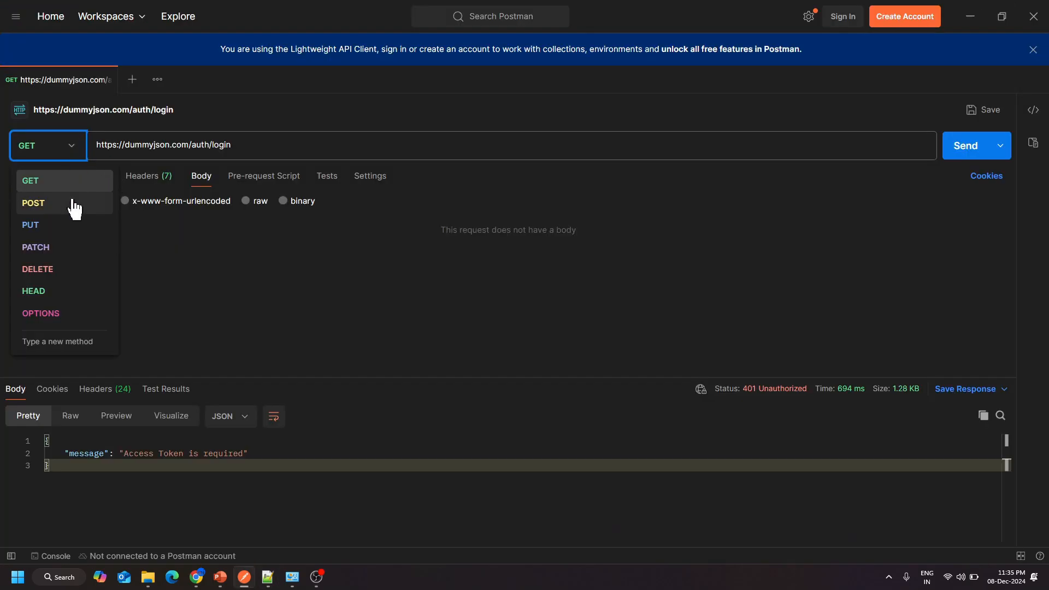
left_click(69, 212)
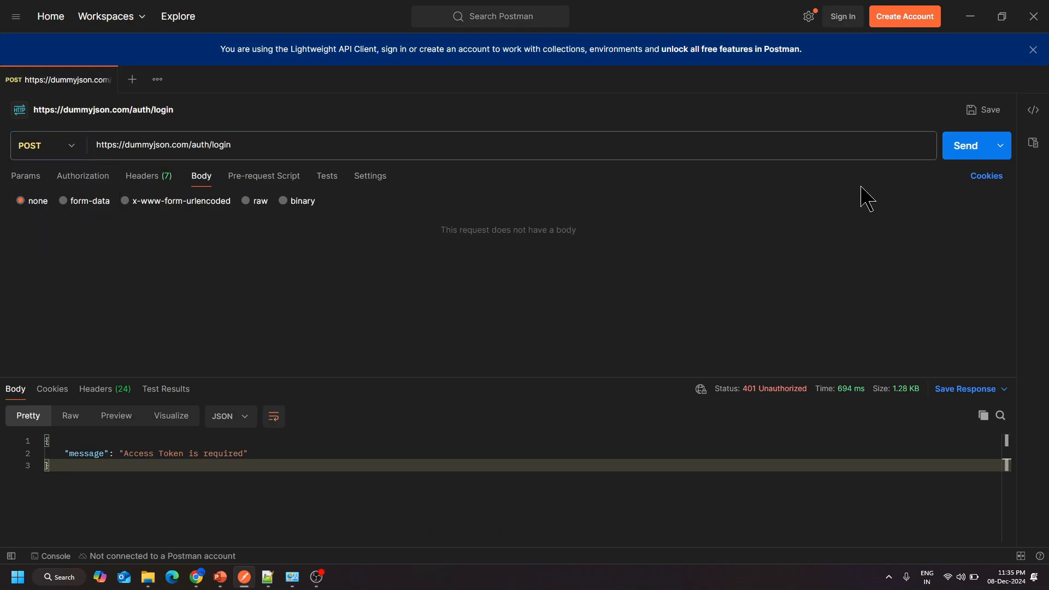
left_click(964, 156)
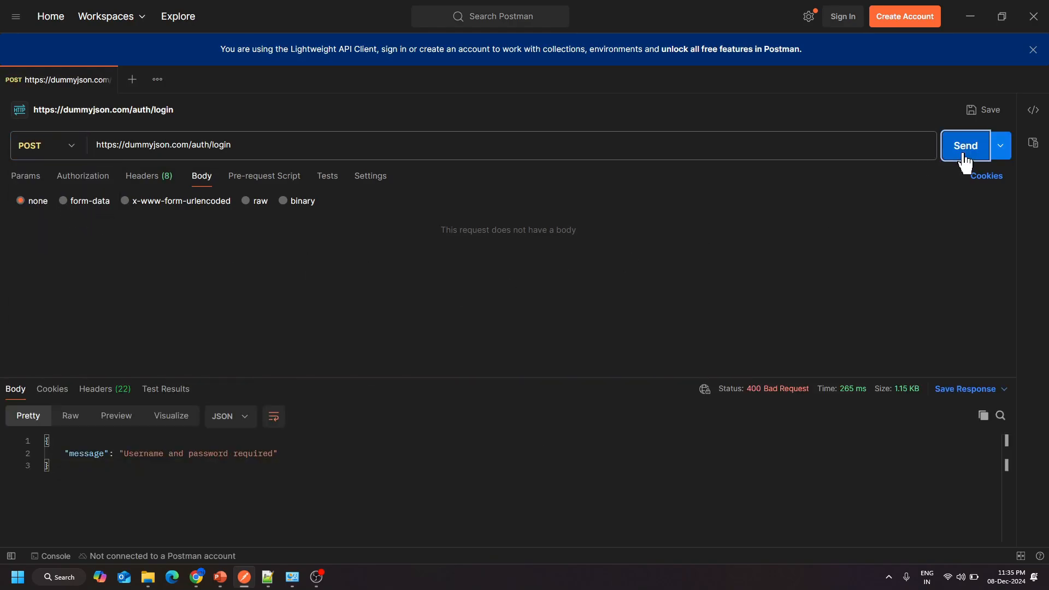
left_click(145, 463)
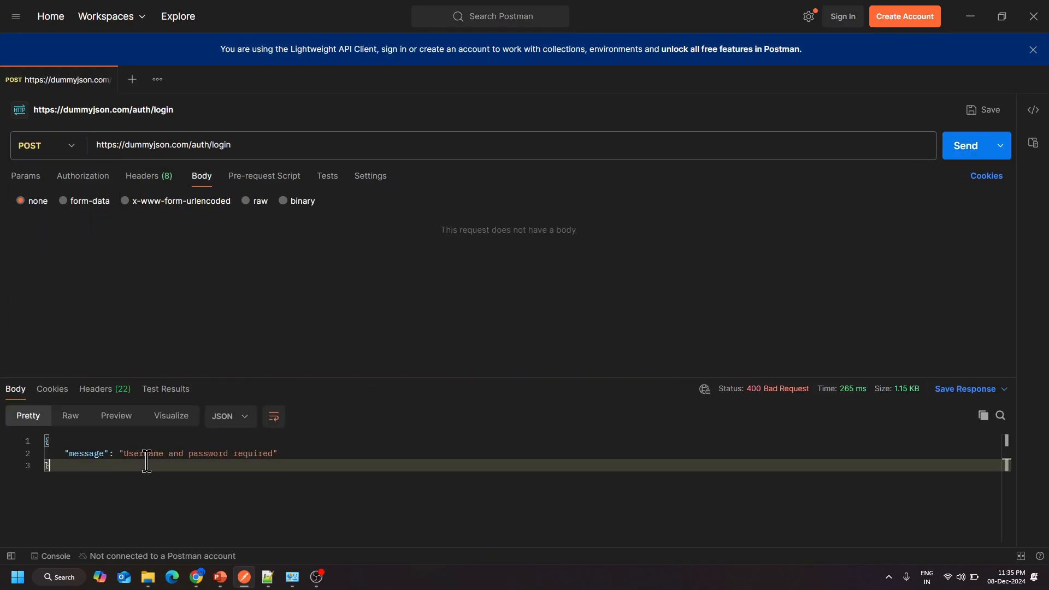
Set the request body to raw, and copy the username and password lines from the login code in Notepad++ for use in Postman.
left_click(247, 201)
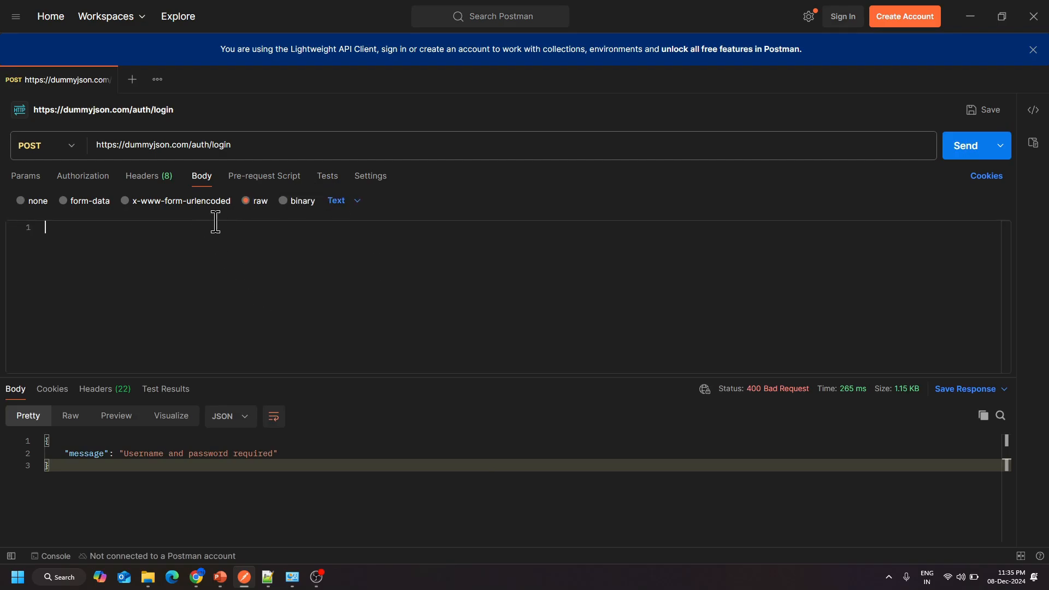
key("alt+Tab")
left_click(169, 229)
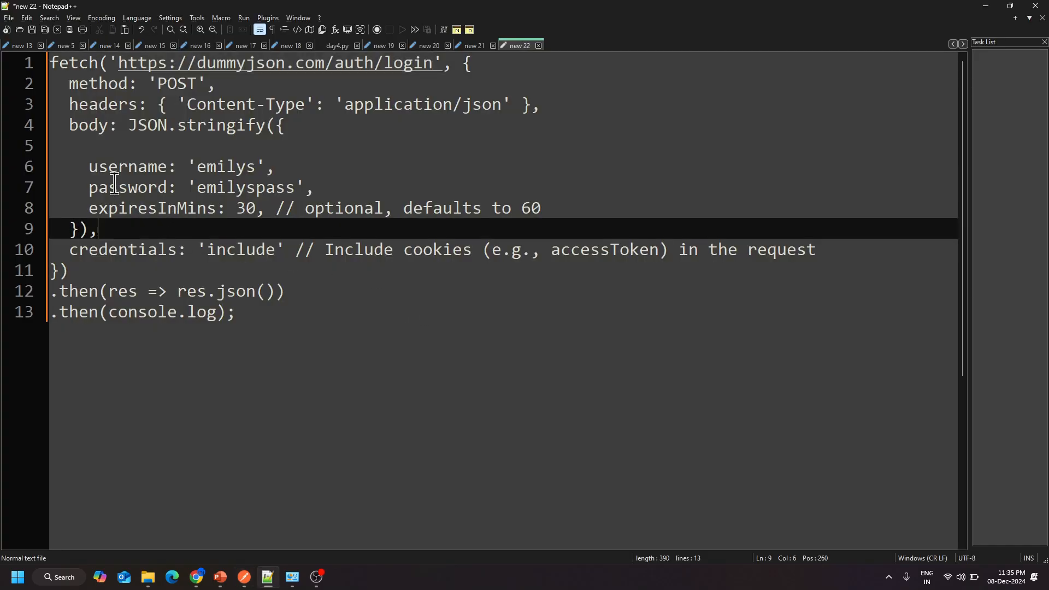
left_click_drag(356, 191, 2, 164)
key("ctrl+c")
key("alt+Tab")
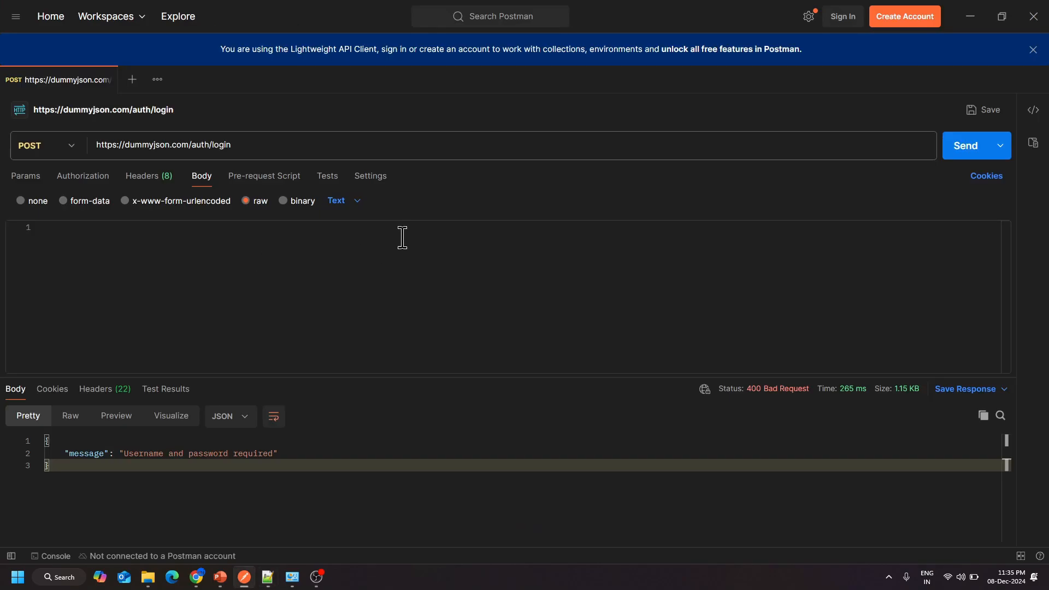
Set the raw body format to JSON and paste the copied username and password lines inside a pair of curly braces.
left_click(338, 201)
left_click(349, 272)
type("P")
key("BackSpace")
key("BackSpace")
type("{")
key("Return")
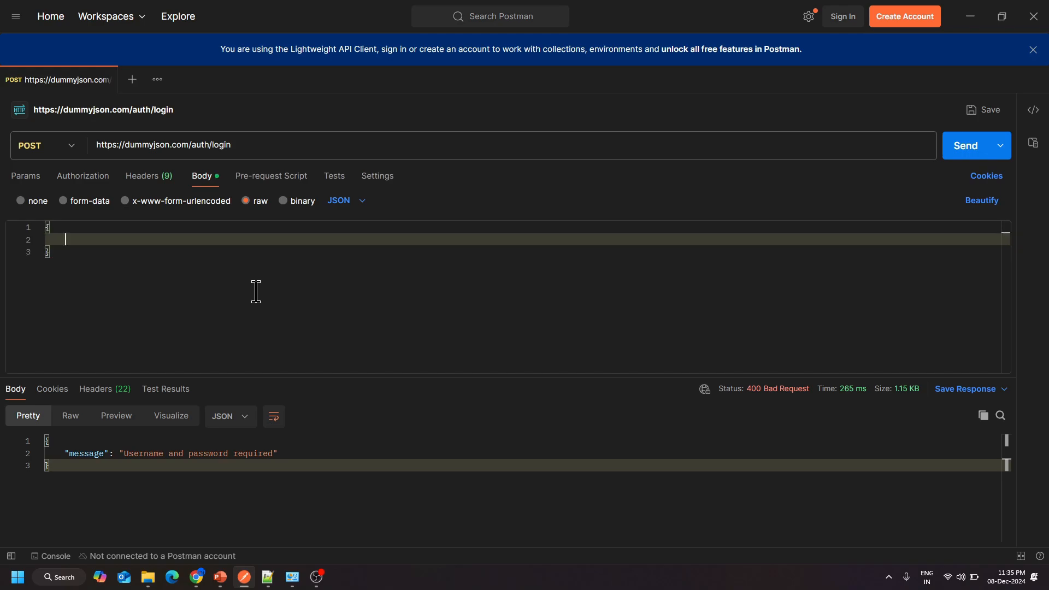
key("ctrl+v")
key("Up")
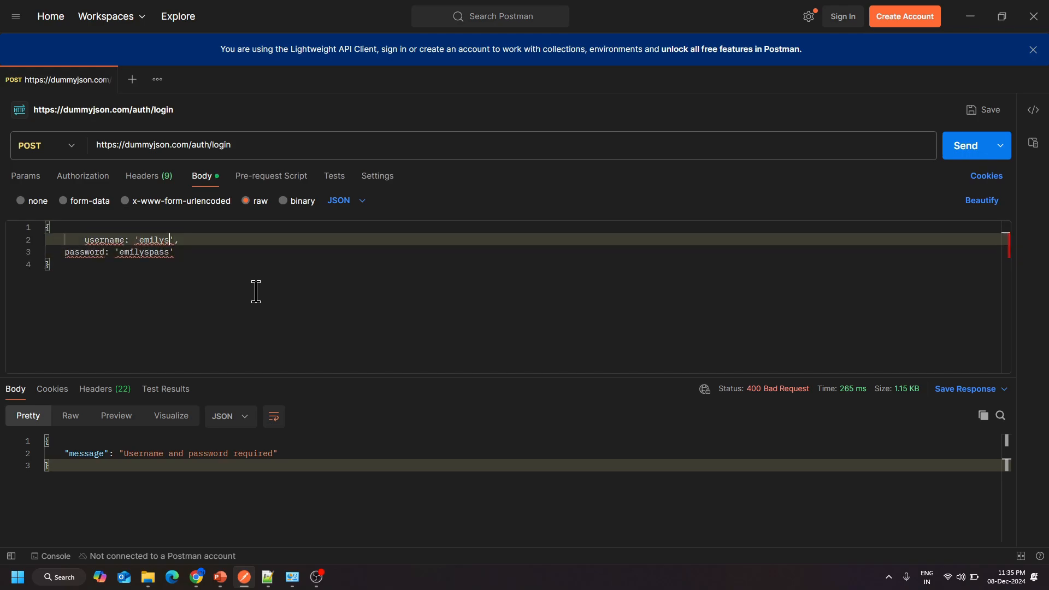
Enclose the username key and its value in double quotes in the JSON body.
key("Left")
key("Left")
key("Left")
key("Left")
key("Left")
key("ctrl+shift+Right")
key("Left")
key("Left")
key("ctrl+shift+Left")
type("\"")
Enclose the password key and its value in double quotes and align the username line's indentation with the password line.
key("Down")
key("Left")
key("Left")
key("ctrl+shift+Left")
type("\"")
key("Right")
key("Right")
key("Right")
key("Right")
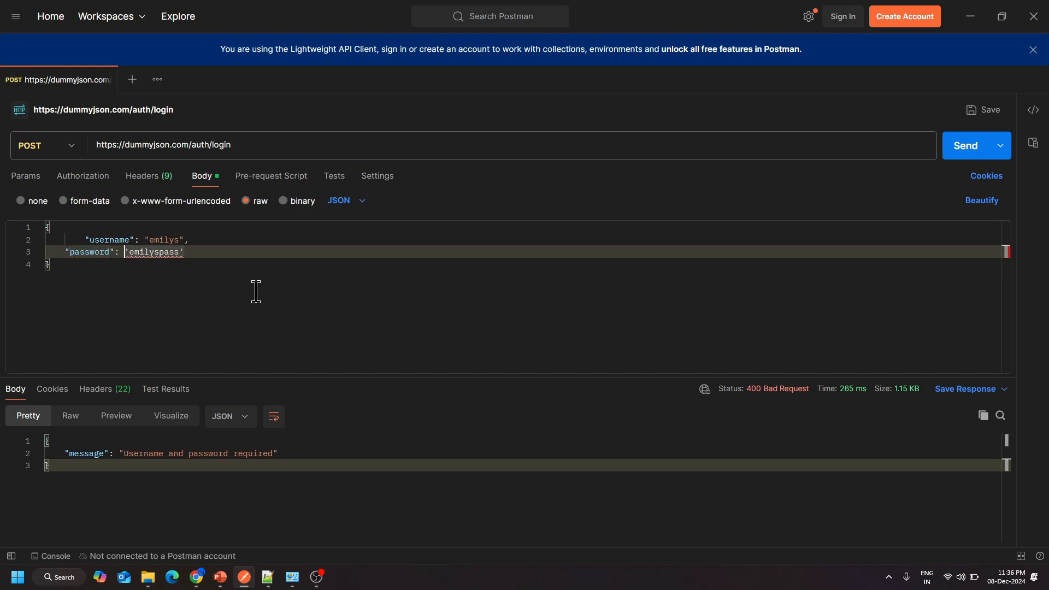
key("Delete")
key("ctrl+shift+Right")
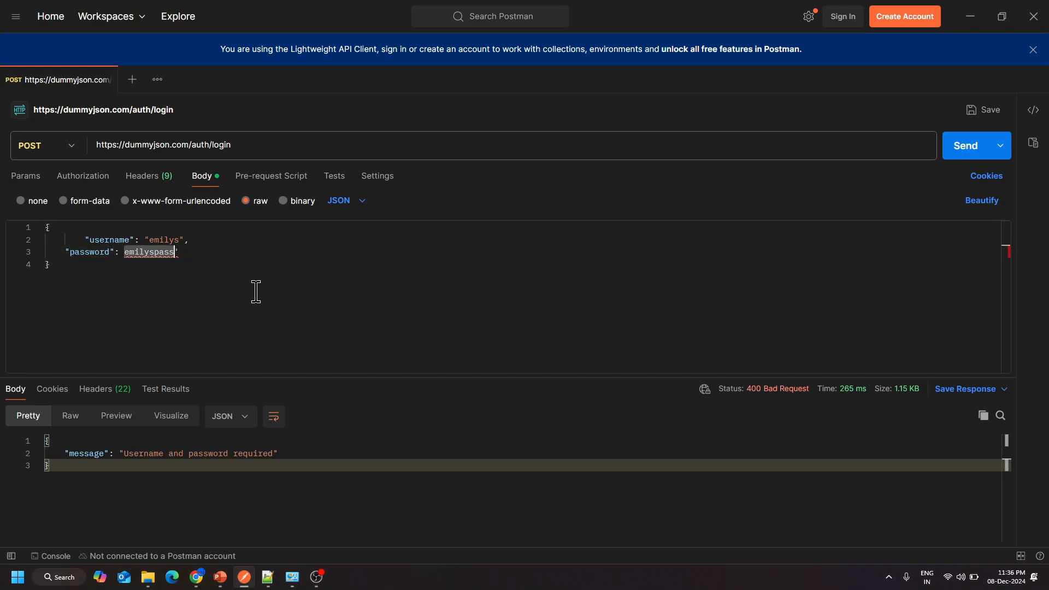
type("\"")
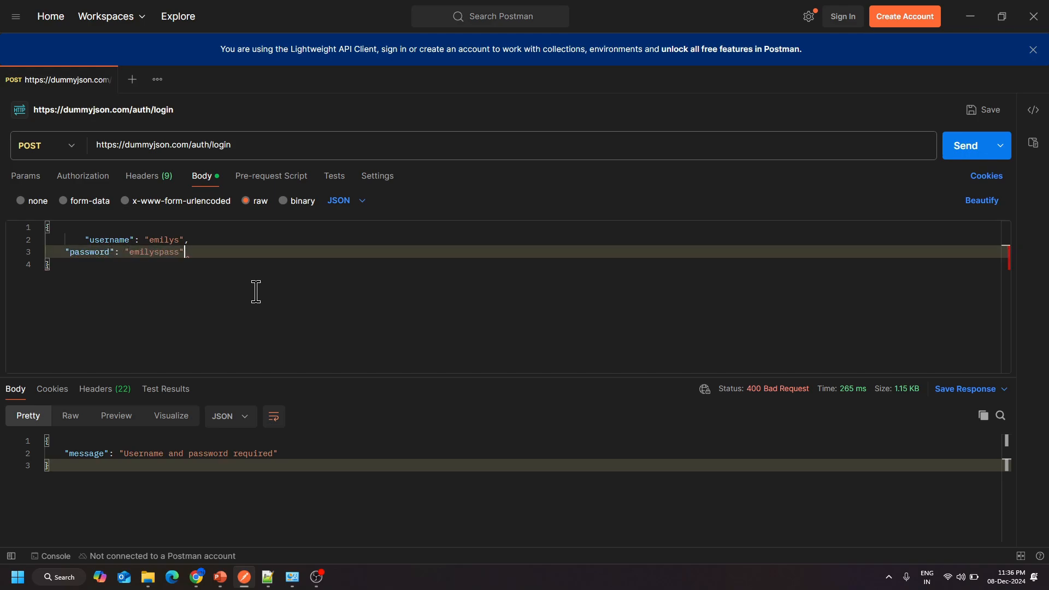
left_click(82, 242)
key("BackSpace")
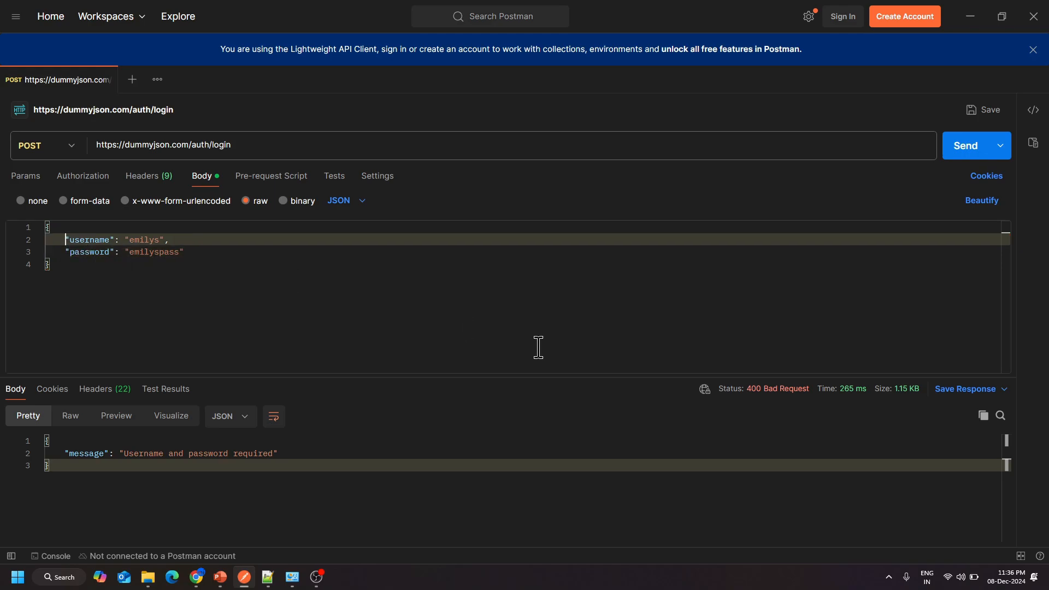
Send the POST request with the JSON body and inspect the access token, refresh token and user details in the response.
left_click(962, 153)
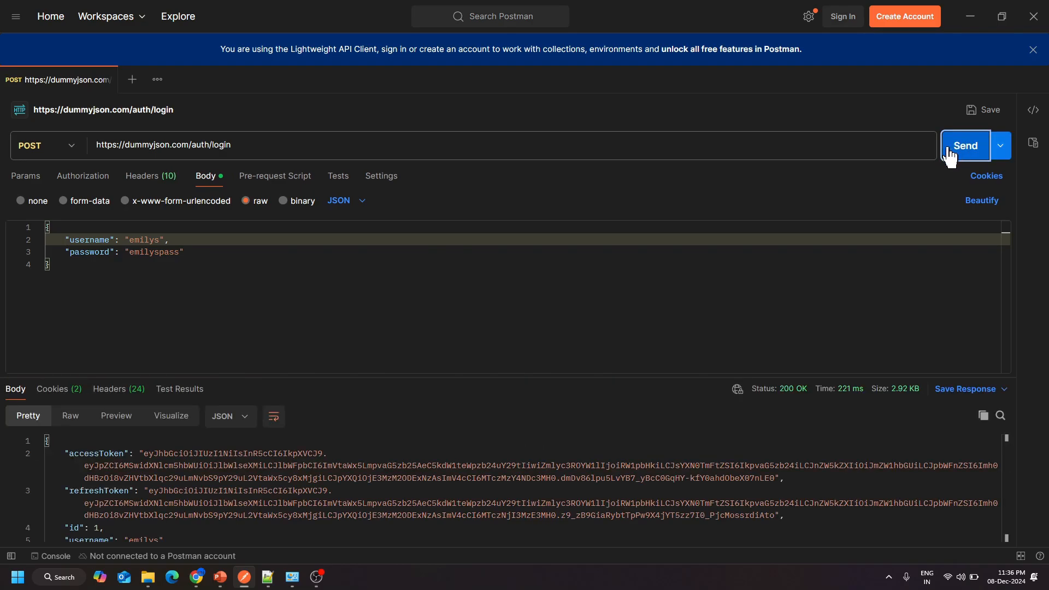
left_click_drag(368, 378, 347, 249)
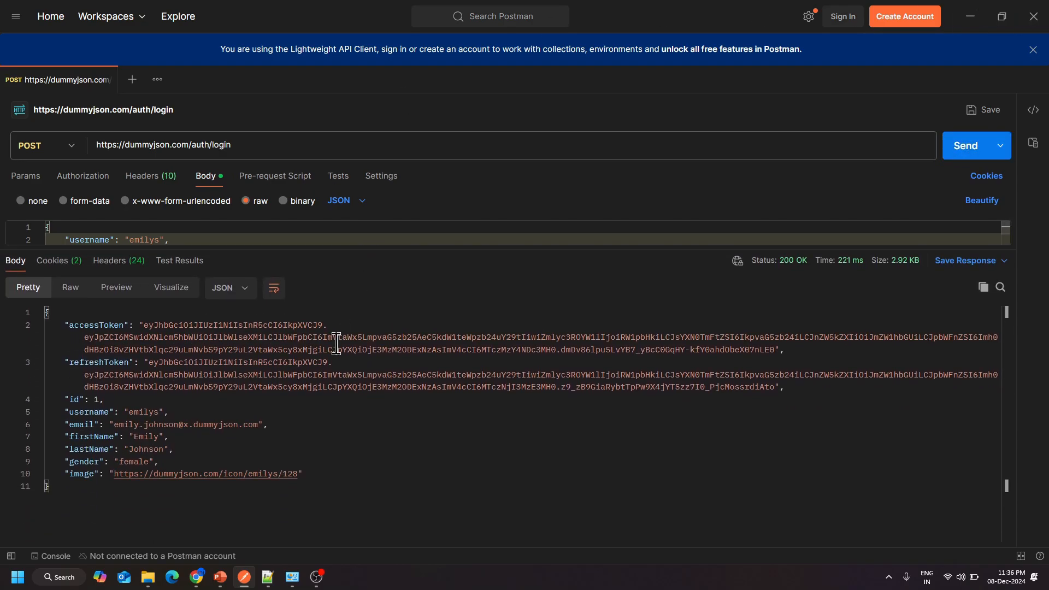
left_click_drag(74, 364, 164, 366)
left_click_drag(66, 400, 90, 418)
key("shift+End")
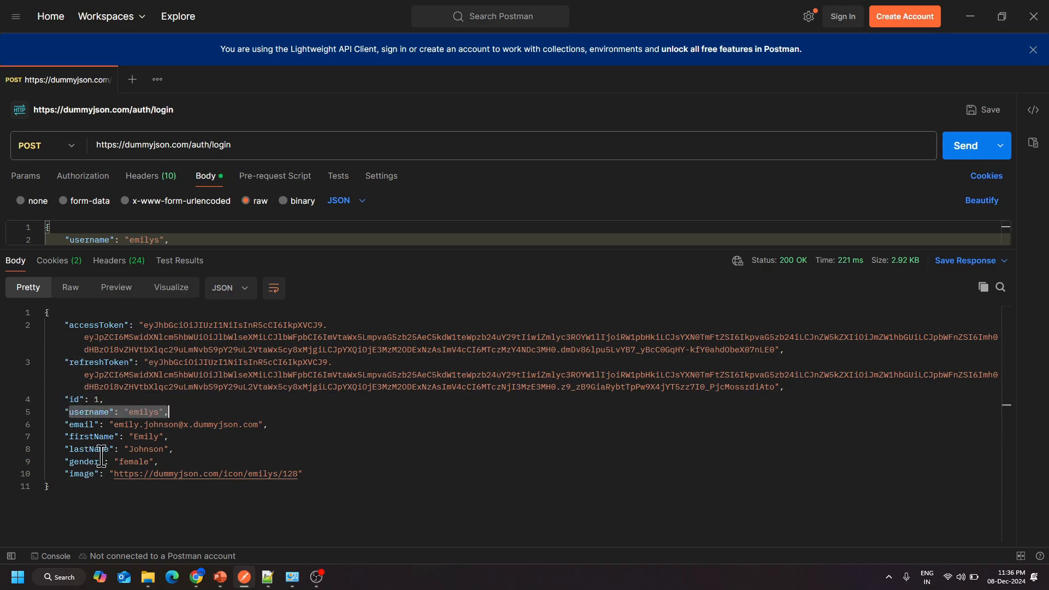
left_click_drag(297, 250, 285, 288)
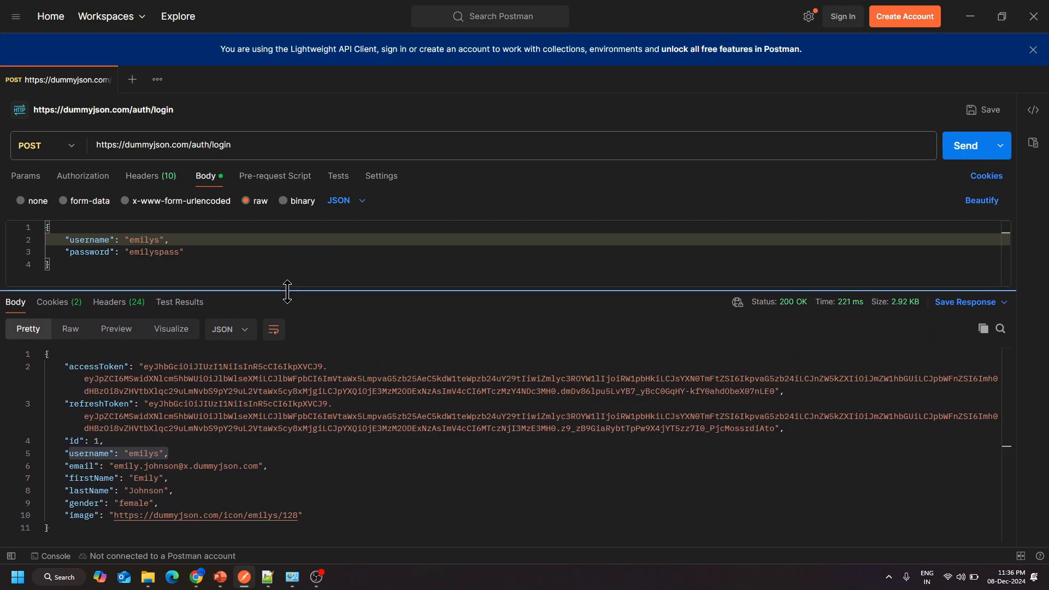
double_click(368, 410)
left_click(369, 450)
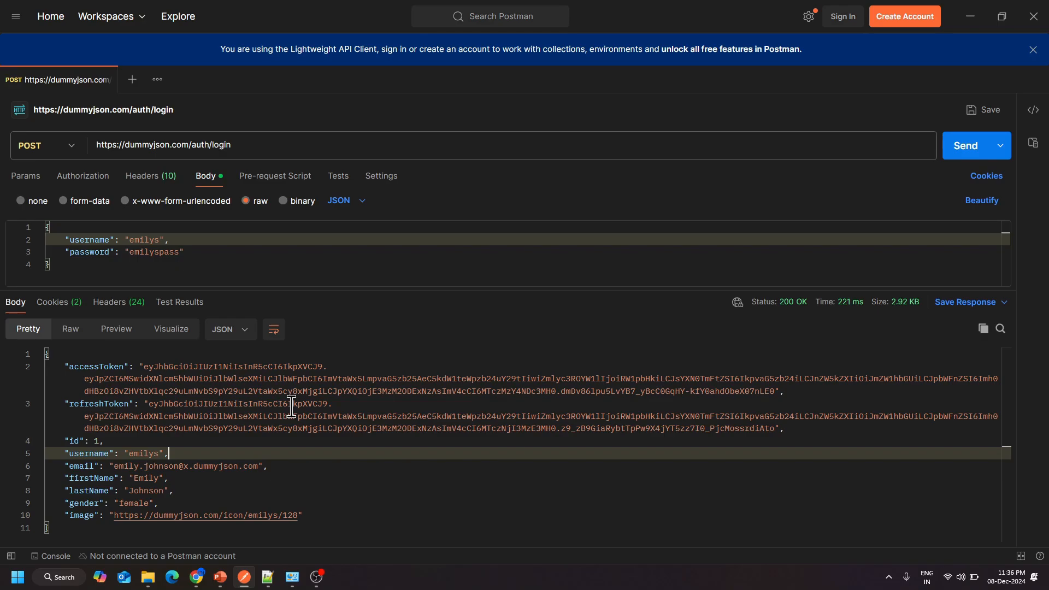
Switch to the Automation Anywhere Control Room in the browser, log in and open the API task bot for editing.
key("alt+Tab")
key("alt+Tab")
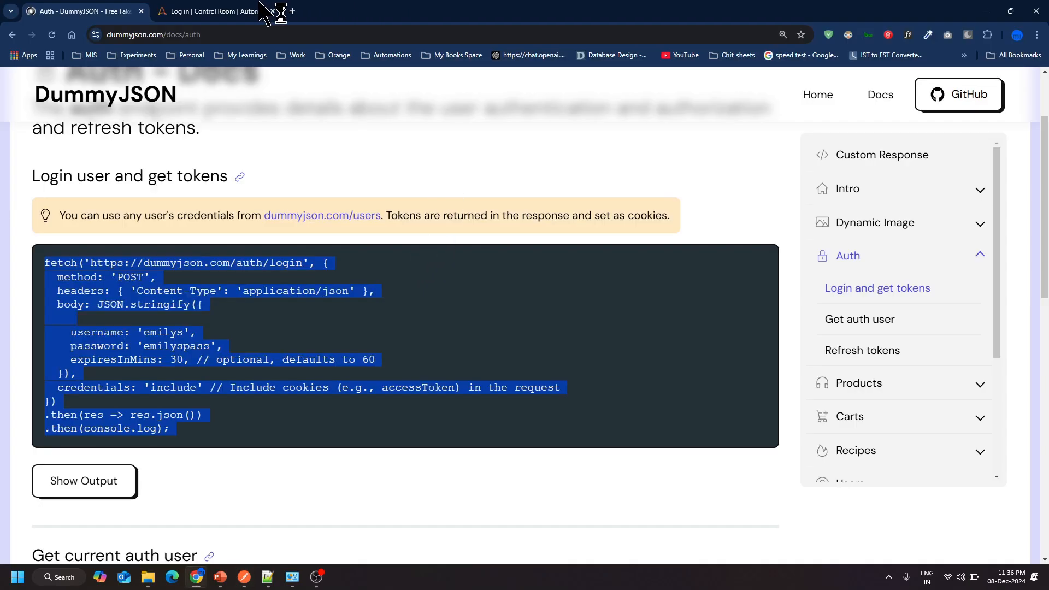
key("ctrl+Tab")
left_click(462, 314)
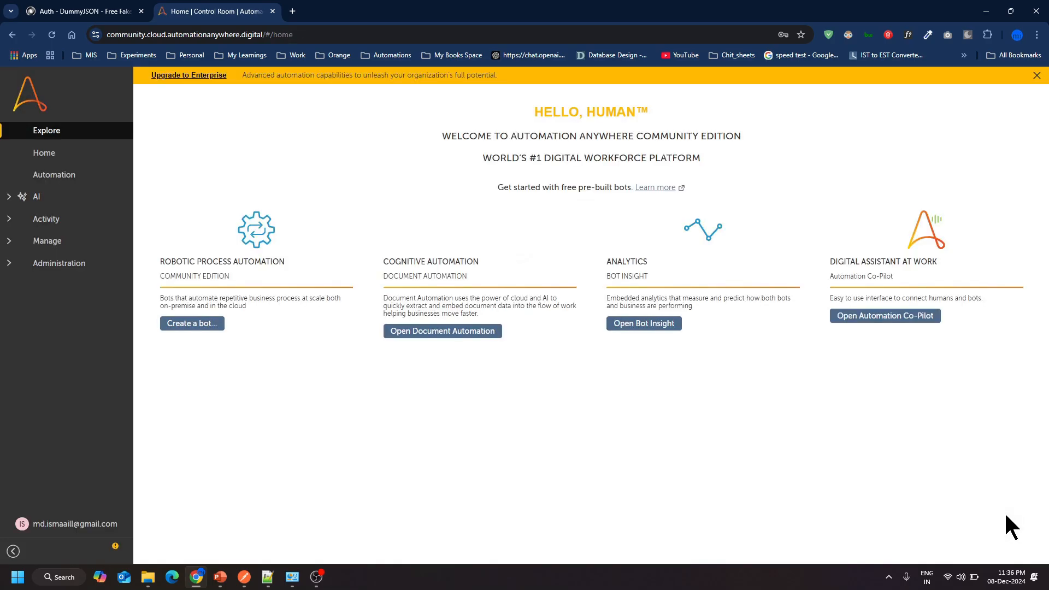
left_click(55, 157)
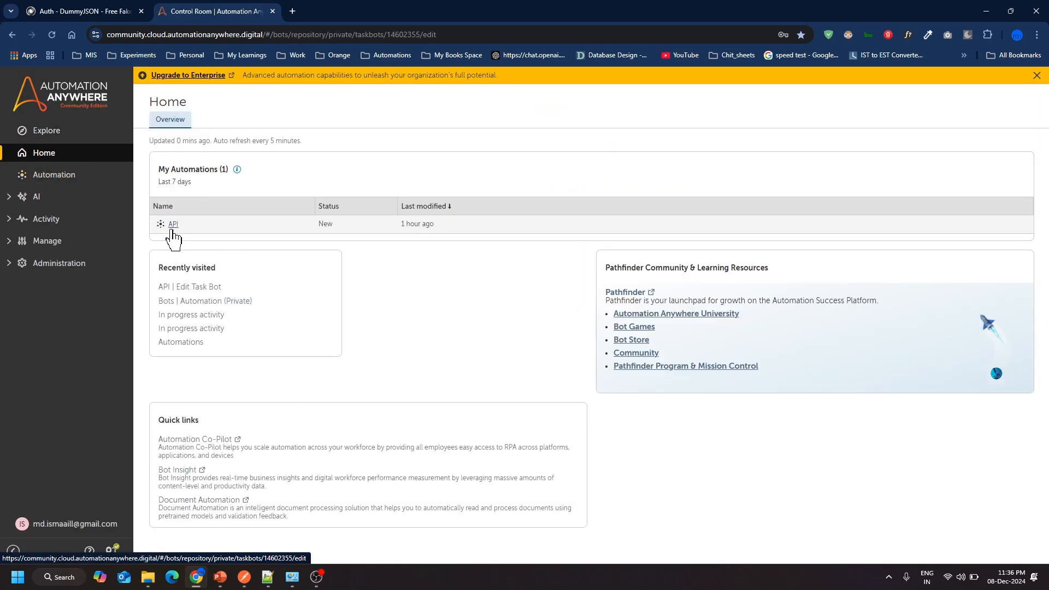
left_click(173, 224)
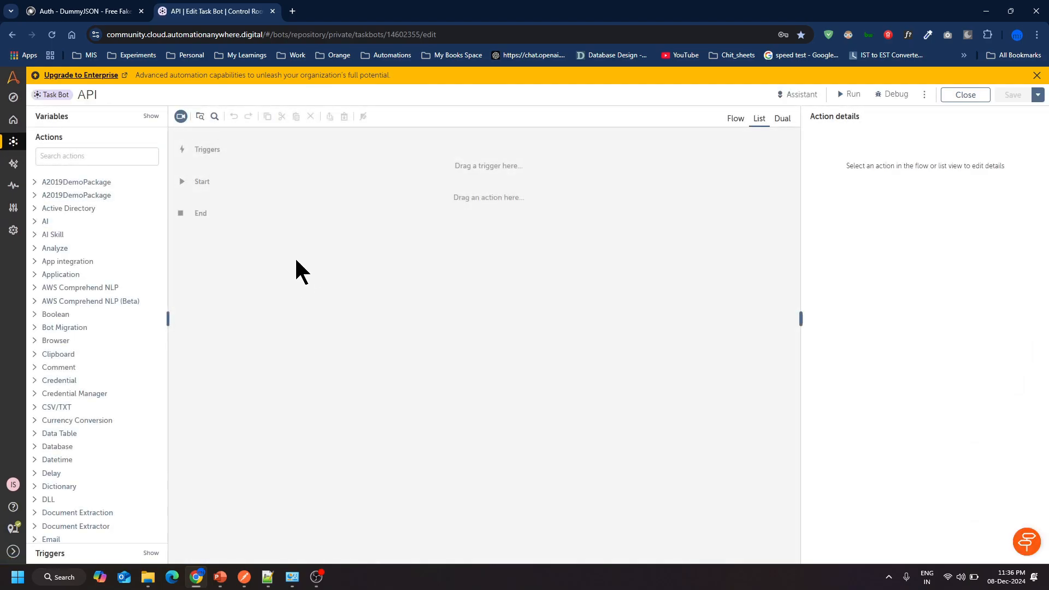
Search the actions for "web" and add the REST Web Services Post method below Start, with its URI source set to direct entry.
left_click(60, 117)
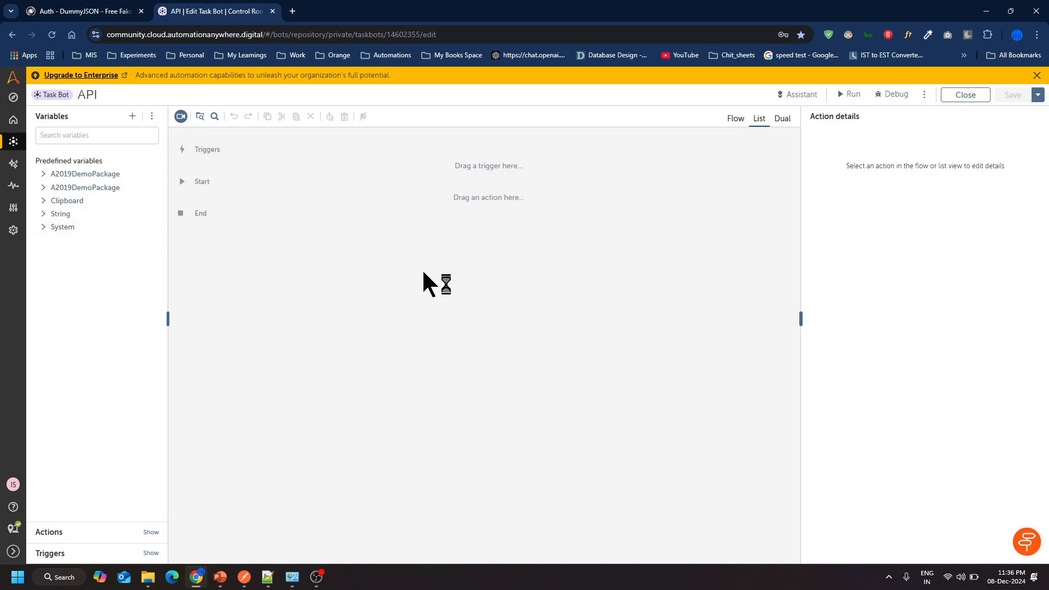
left_click(76, 533)
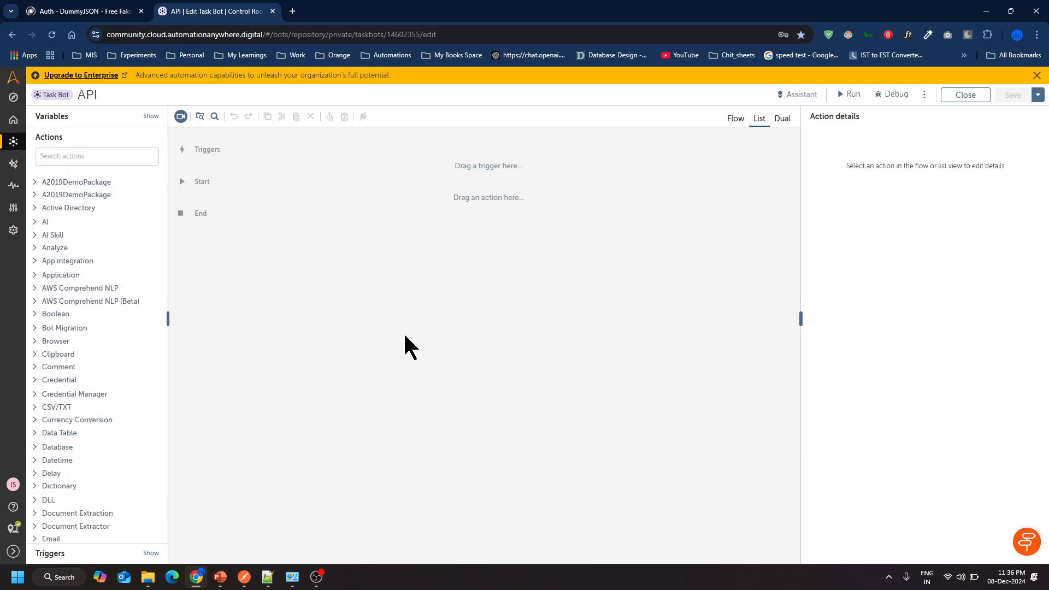
left_click(117, 156)
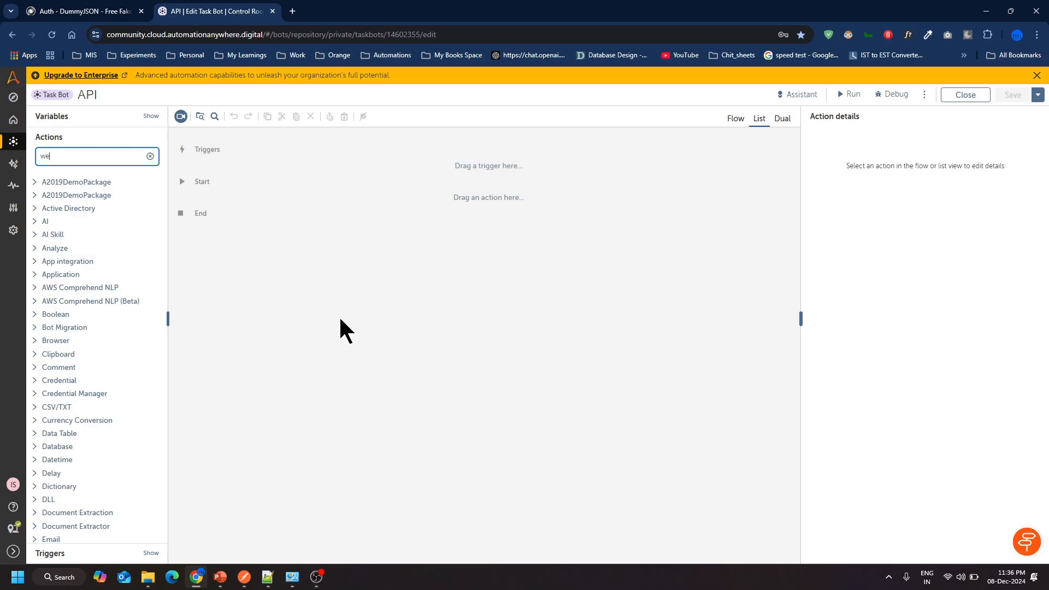
type("b")
mouse_move(16, 236)
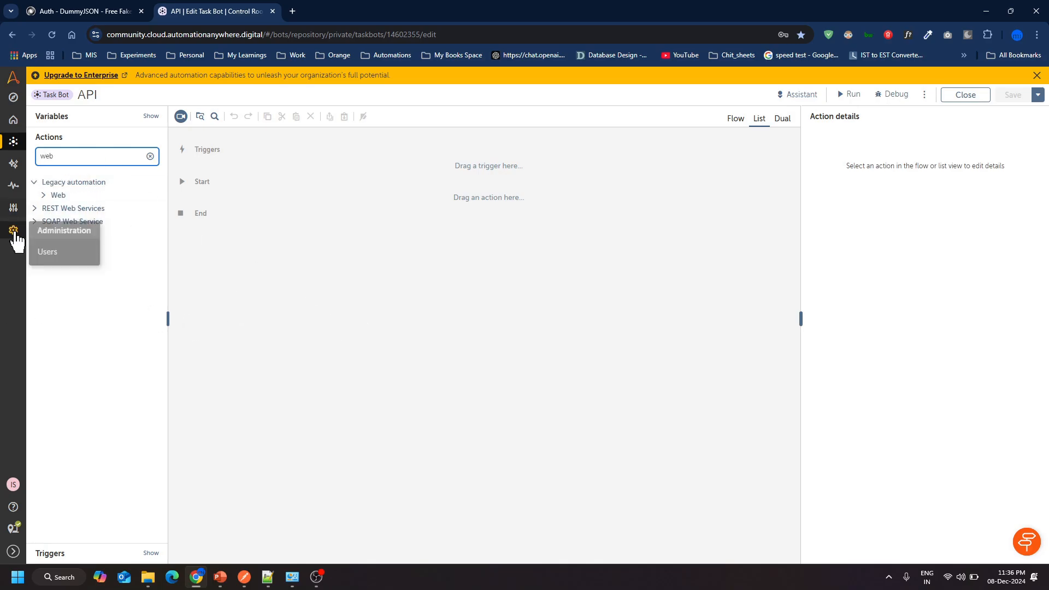
left_click(83, 209)
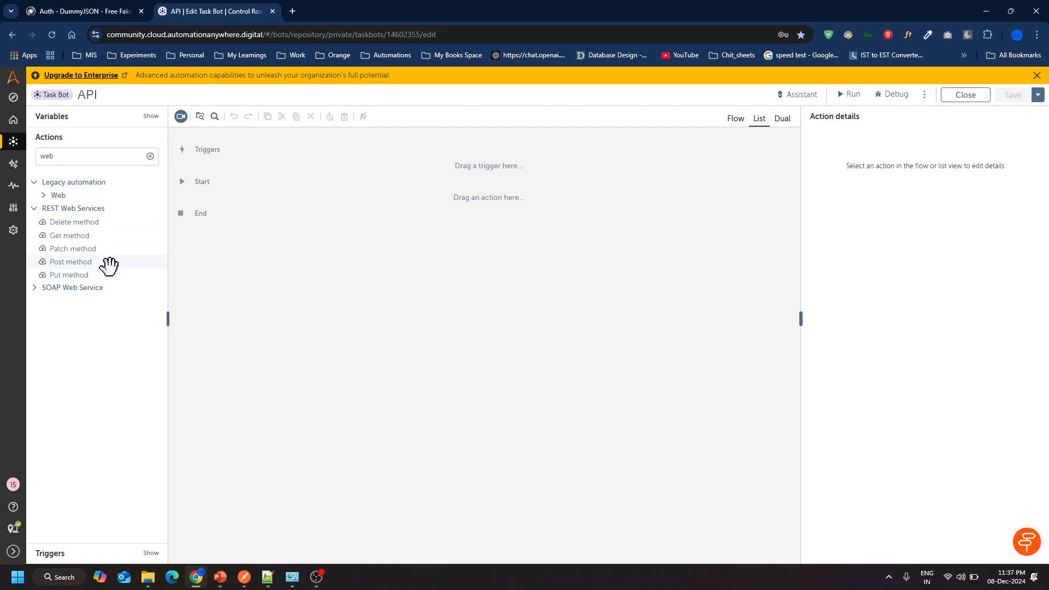
left_click_drag(73, 262, 368, 204)
left_click_drag(77, 262, 243, 201)
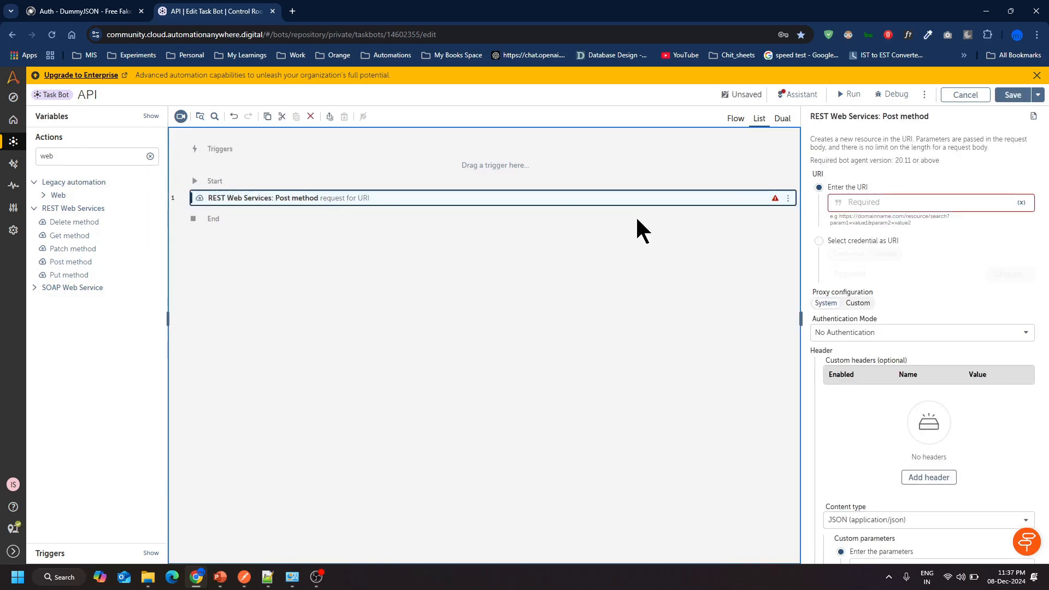
left_click(840, 250)
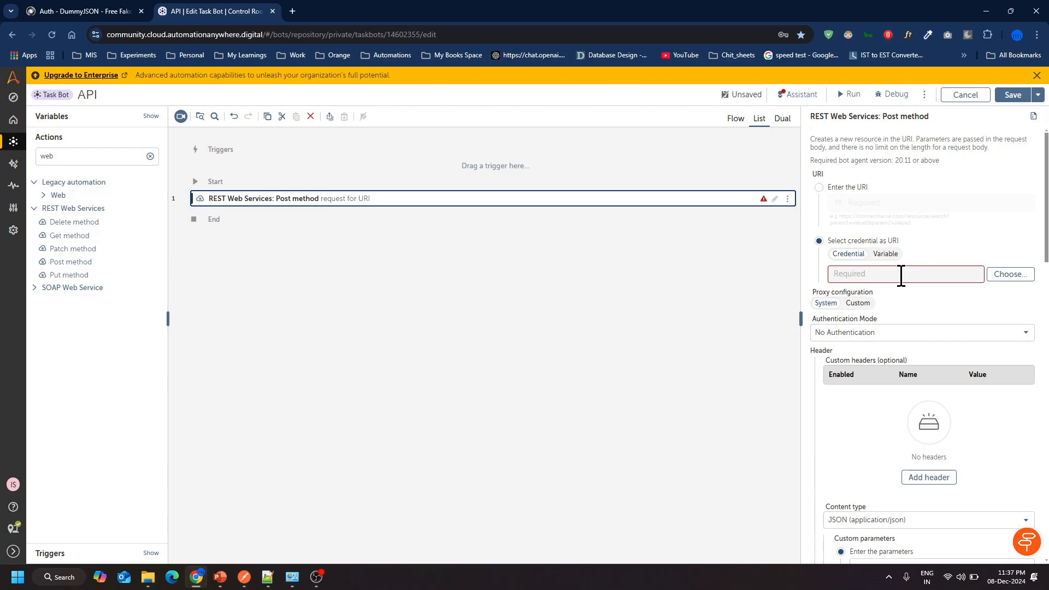
left_click(852, 204)
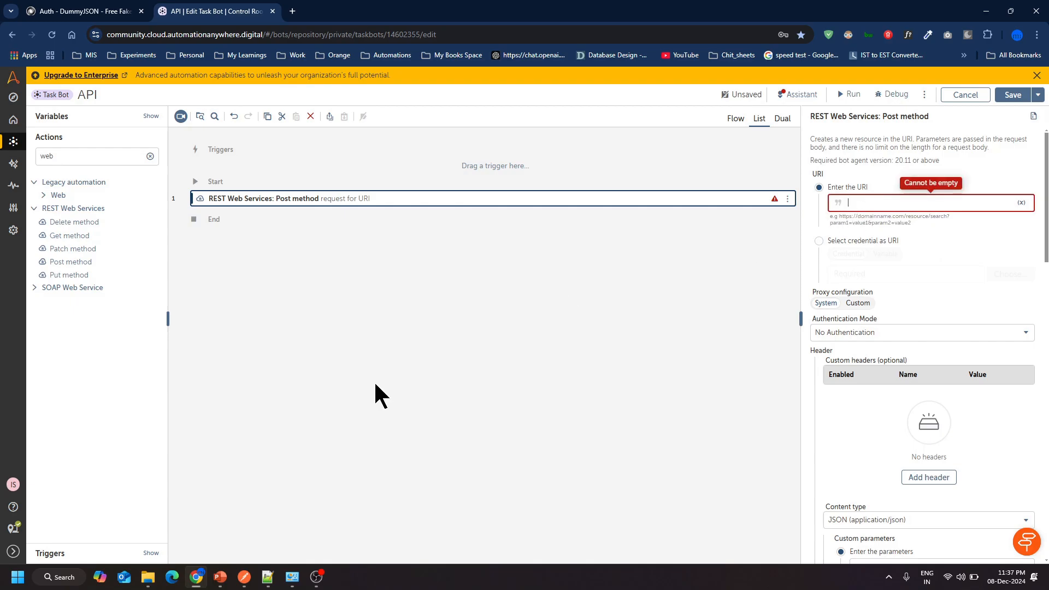
Start a new String variable named URLs and mark it as constant (read-only).
left_click(130, 124)
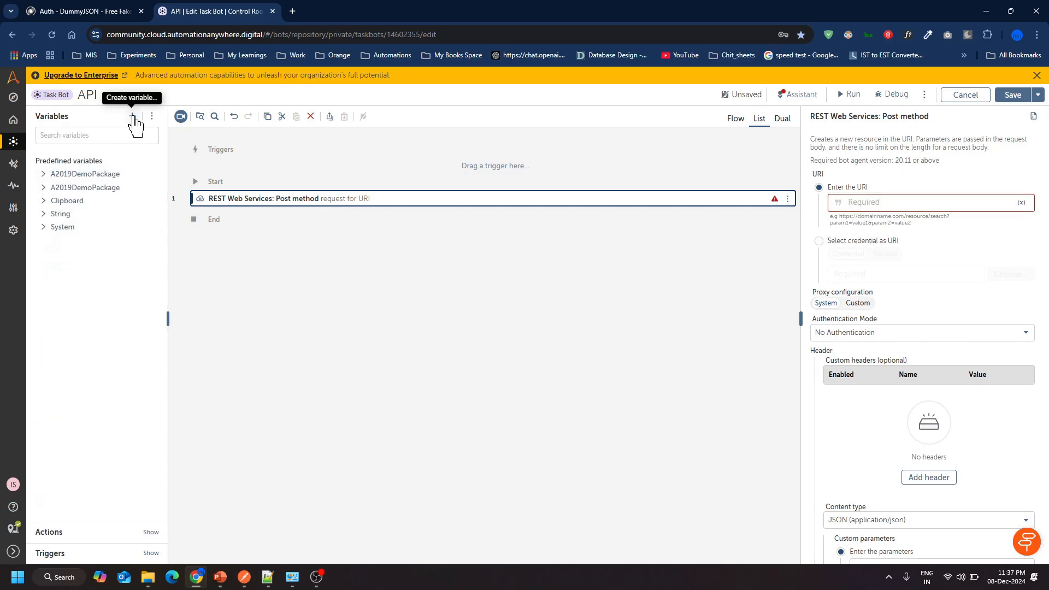
left_click(133, 116)
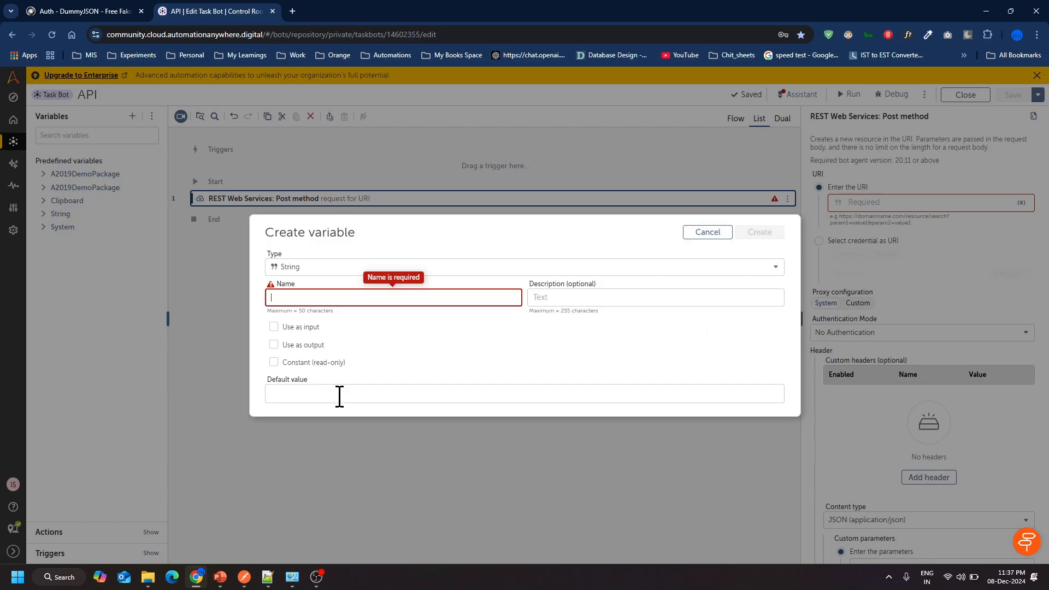
type("URLs")
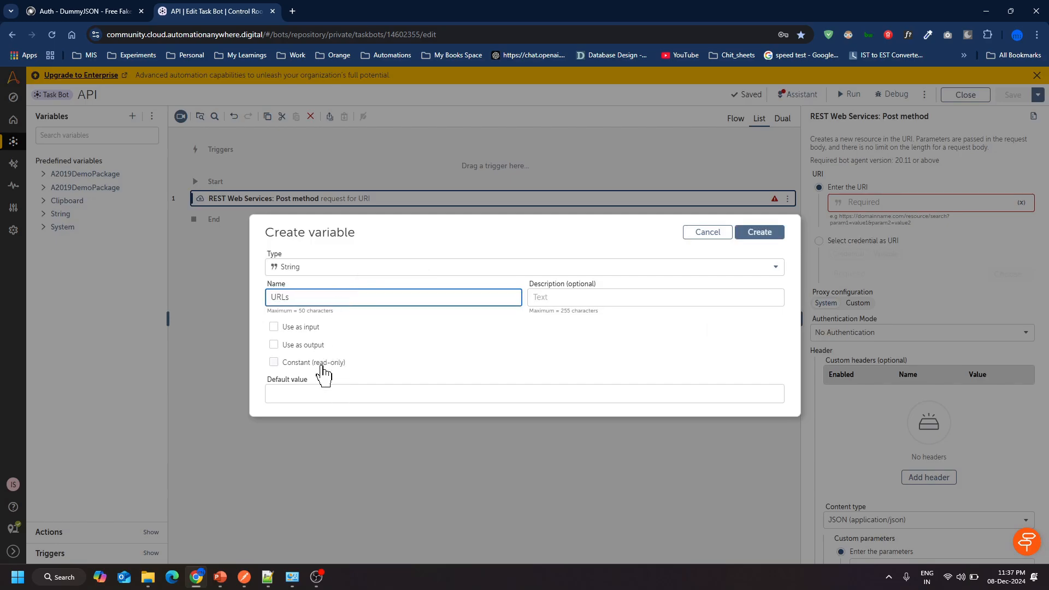
left_click(322, 365)
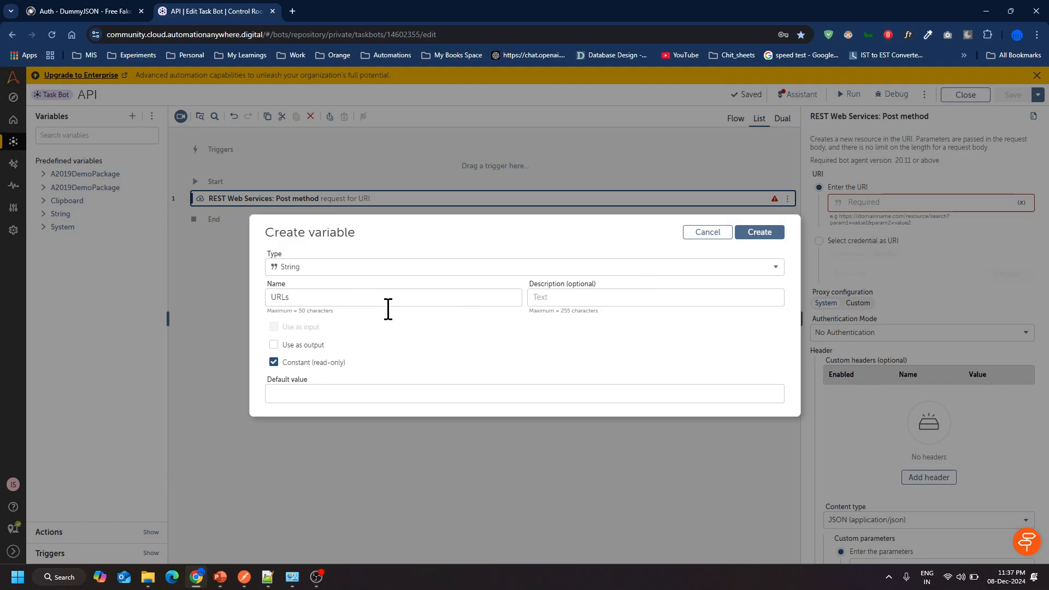
left_click(336, 393)
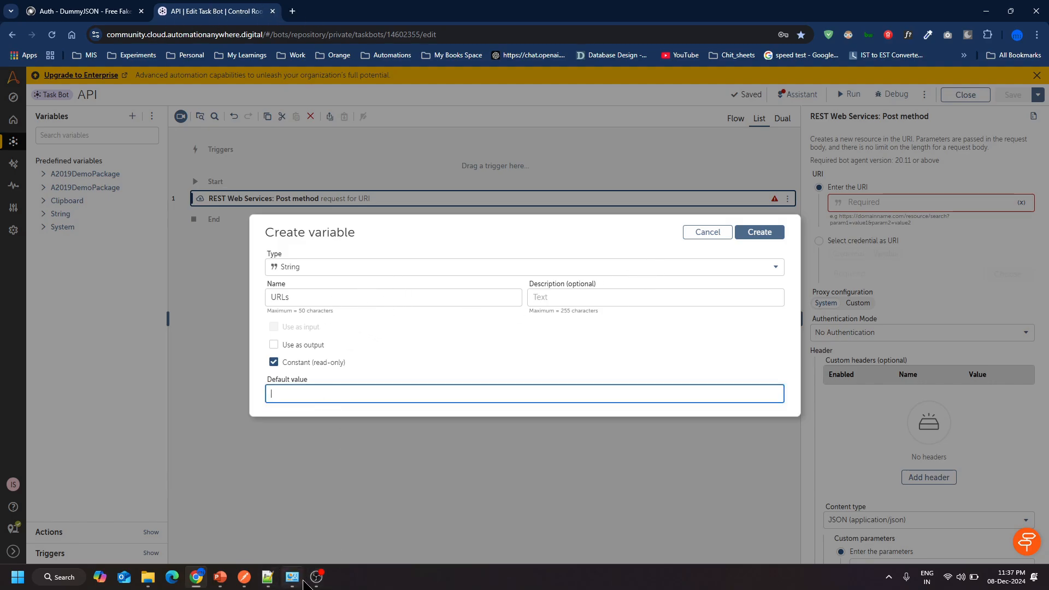
left_click(267, 577)
left_click(351, 123)
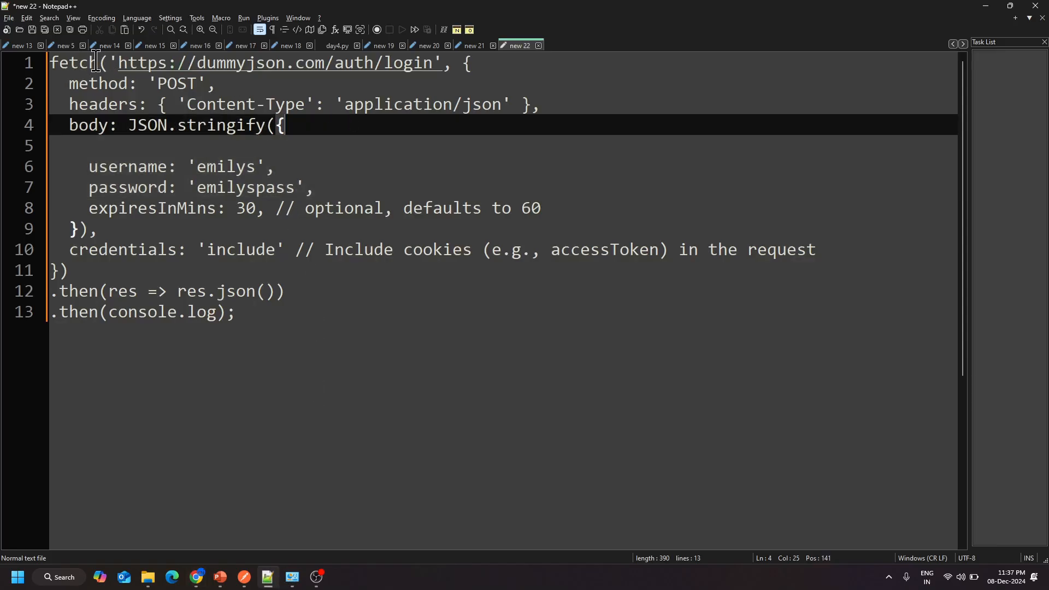
left_click(120, 68)
left_click_drag(121, 68, 436, 60)
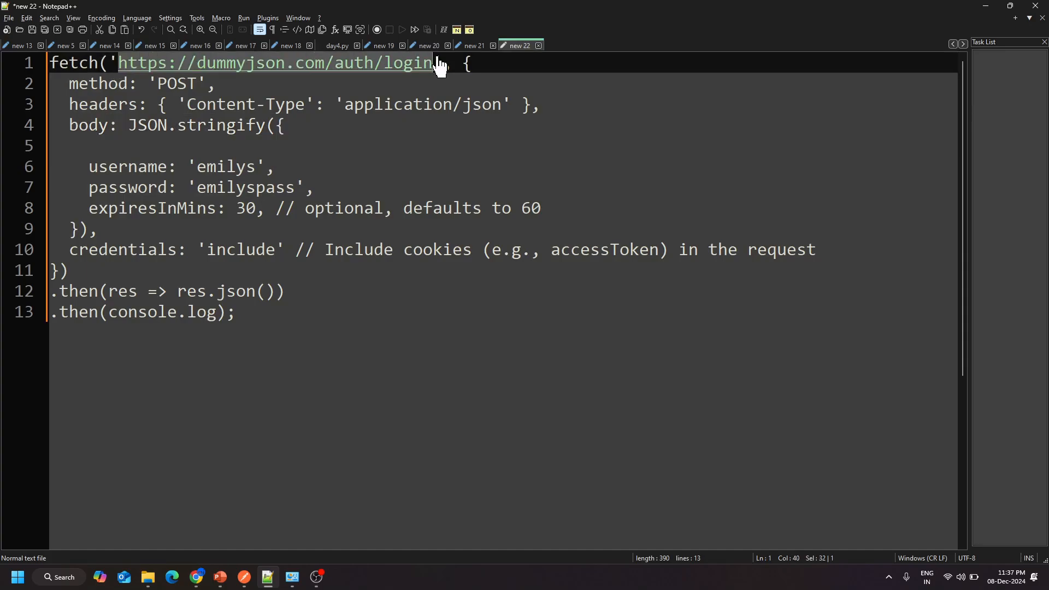
key("ctrl+c")
key("alt+Tab")
key("ctrl+v")
left_click(759, 232)
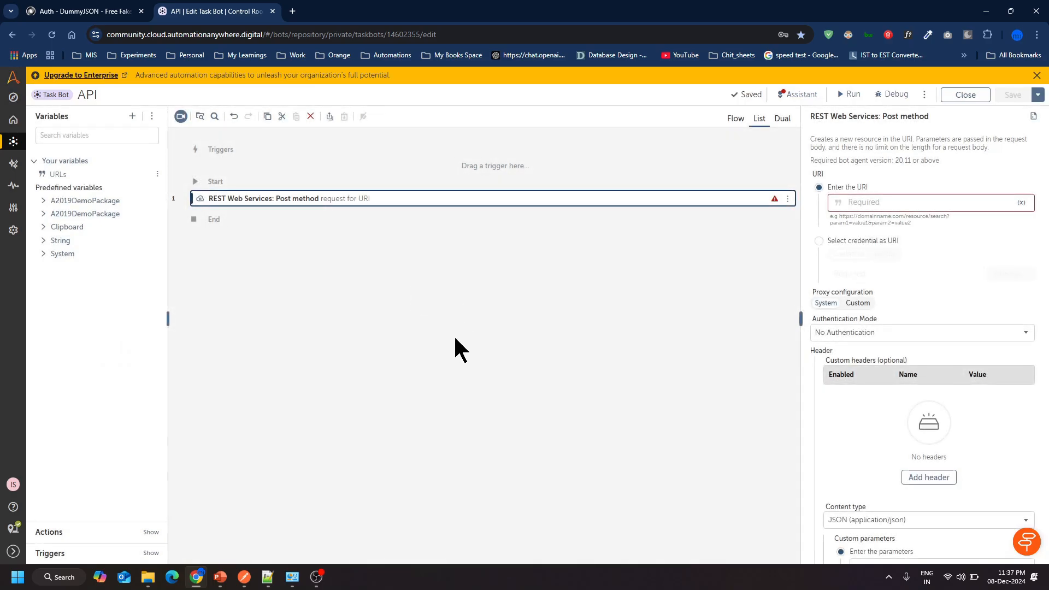
Check the authentication modes of the REST Web Services Post method and set its URI to the URLs variable.
left_click(363, 366)
left_click(347, 200)
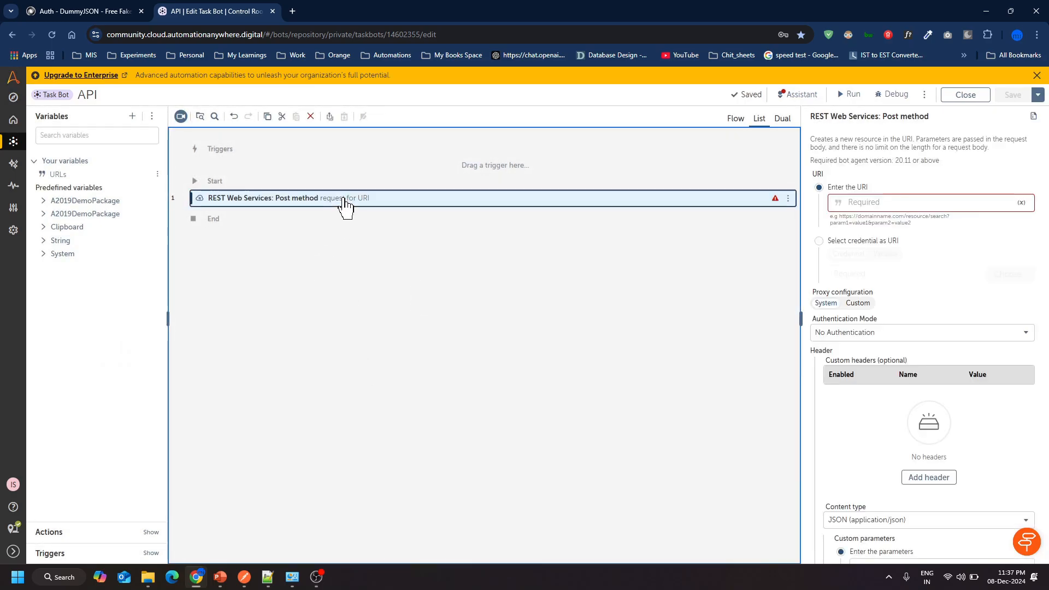
scroll(995, 422, "down", 2)
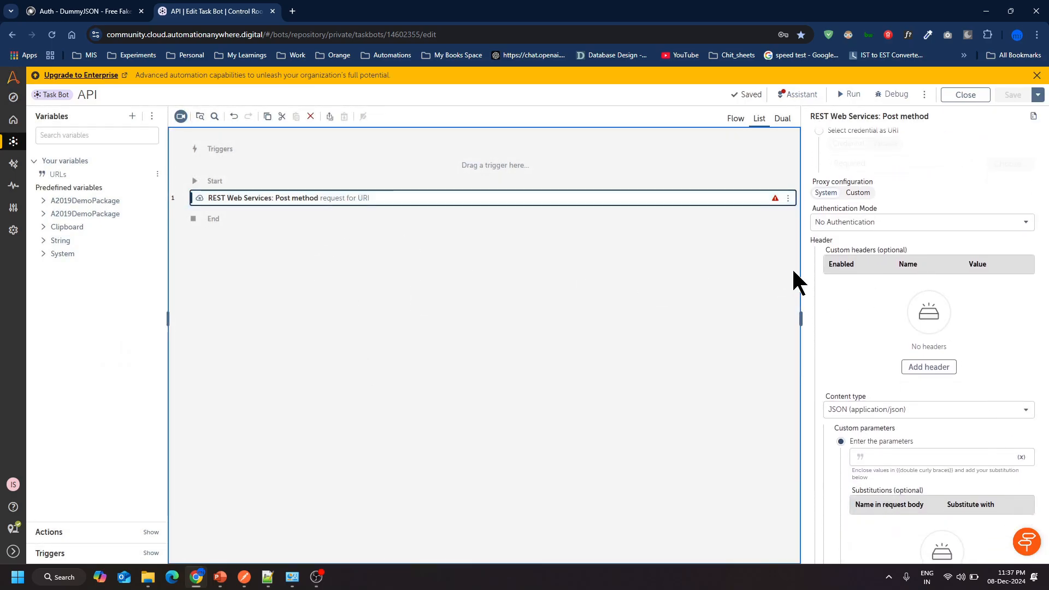
scroll(922, 323, "up", 1)
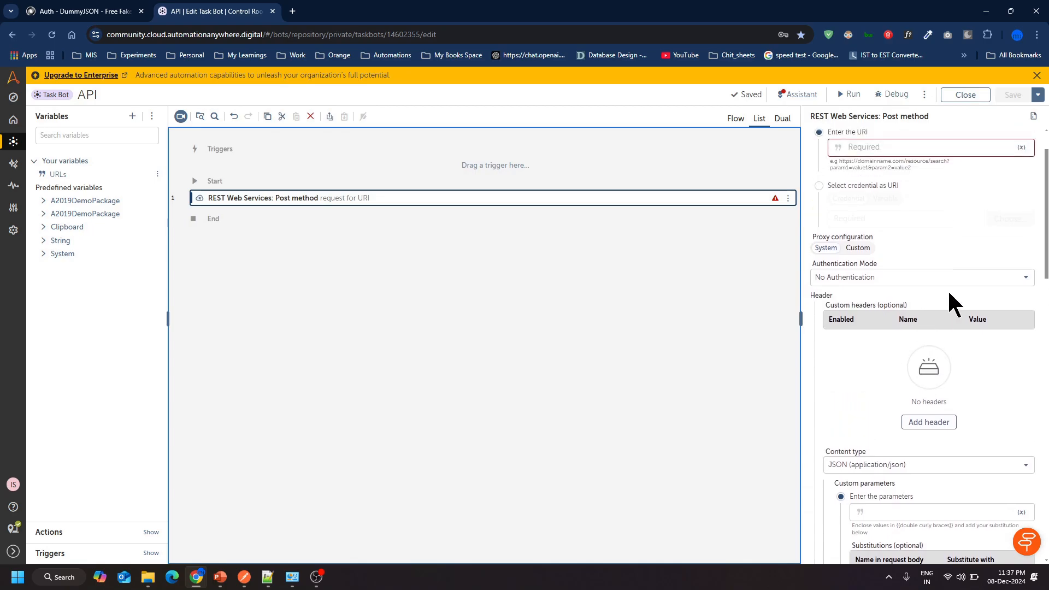
left_click(880, 277)
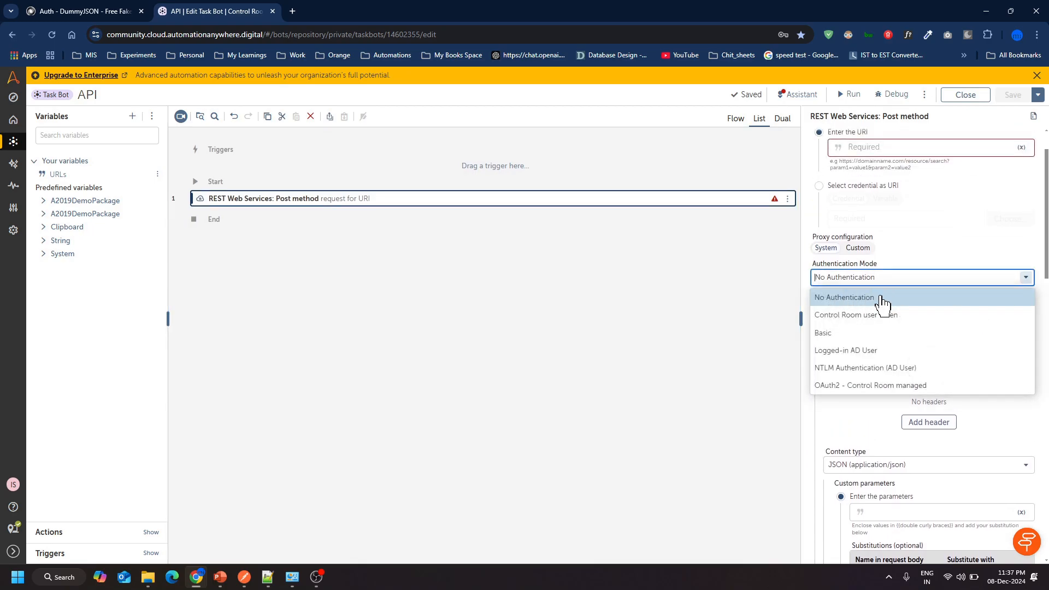
scroll(919, 226, "up", 1)
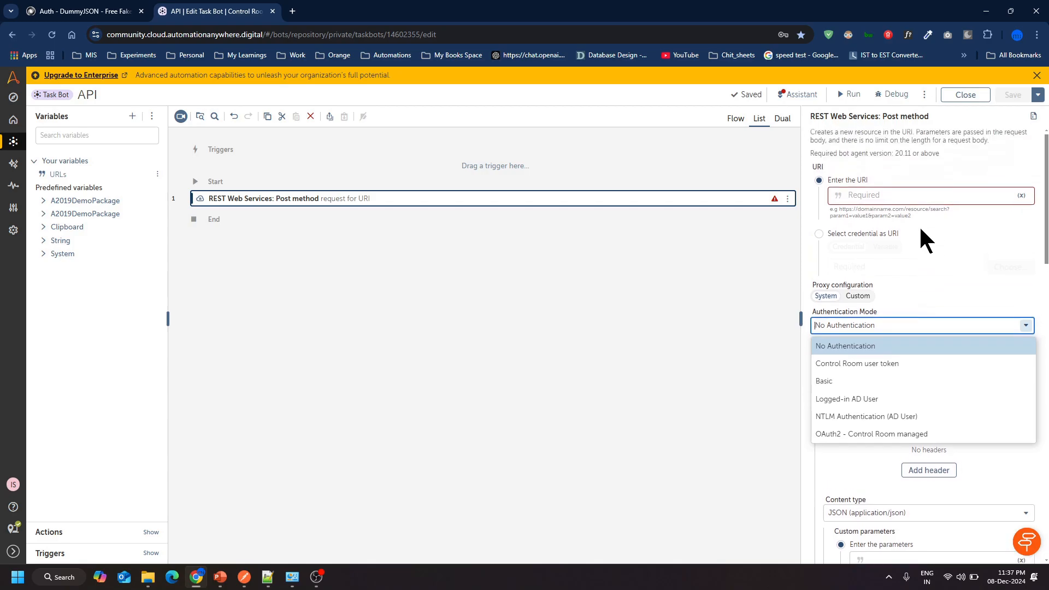
left_click(910, 204)
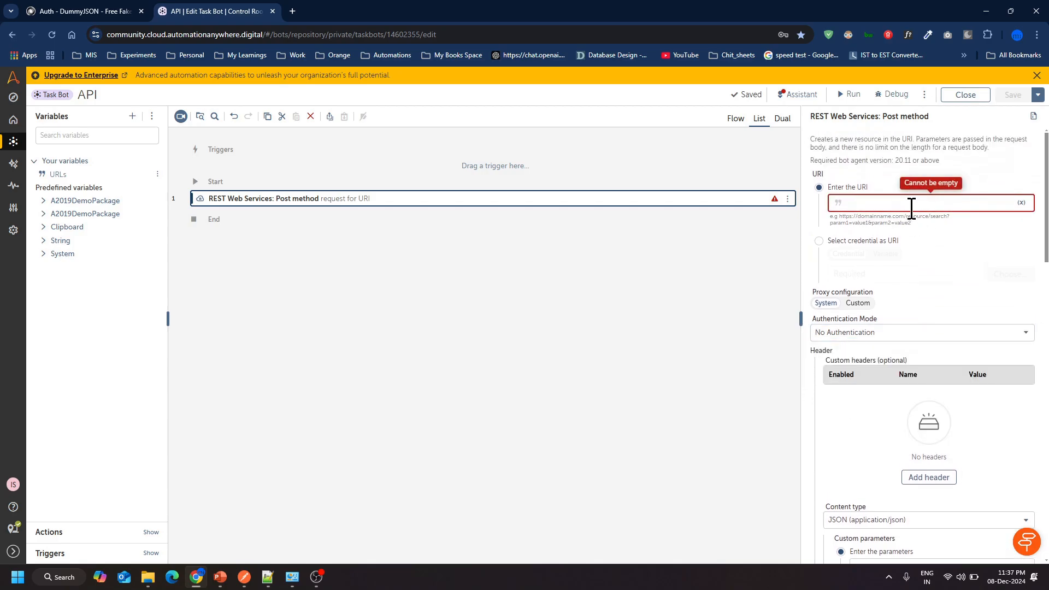
type("$")
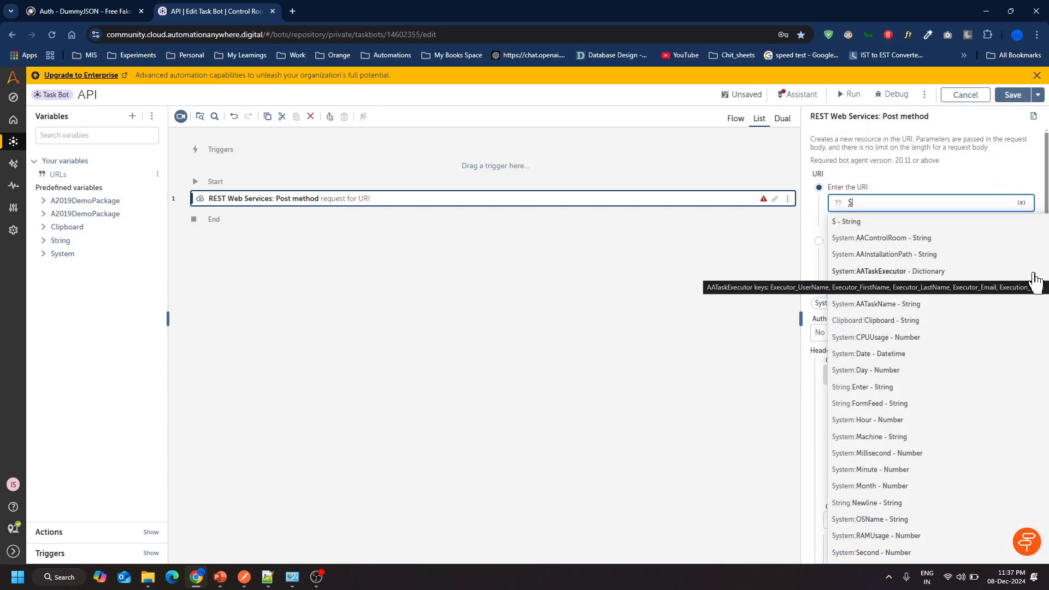
type("c")
key("BackSpace")
type("ur")
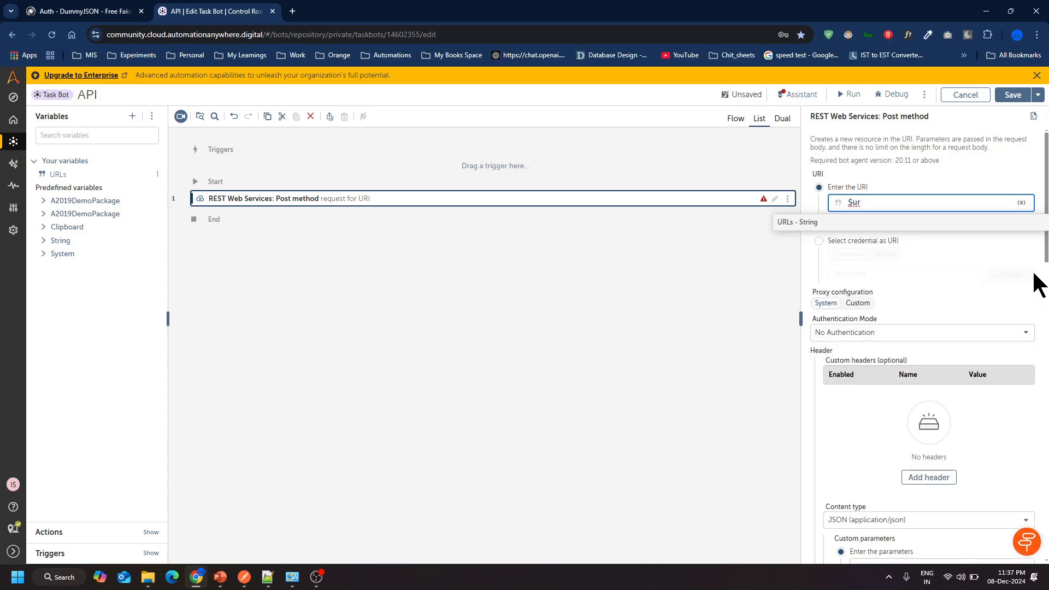
left_click(905, 223)
left_click(679, 291)
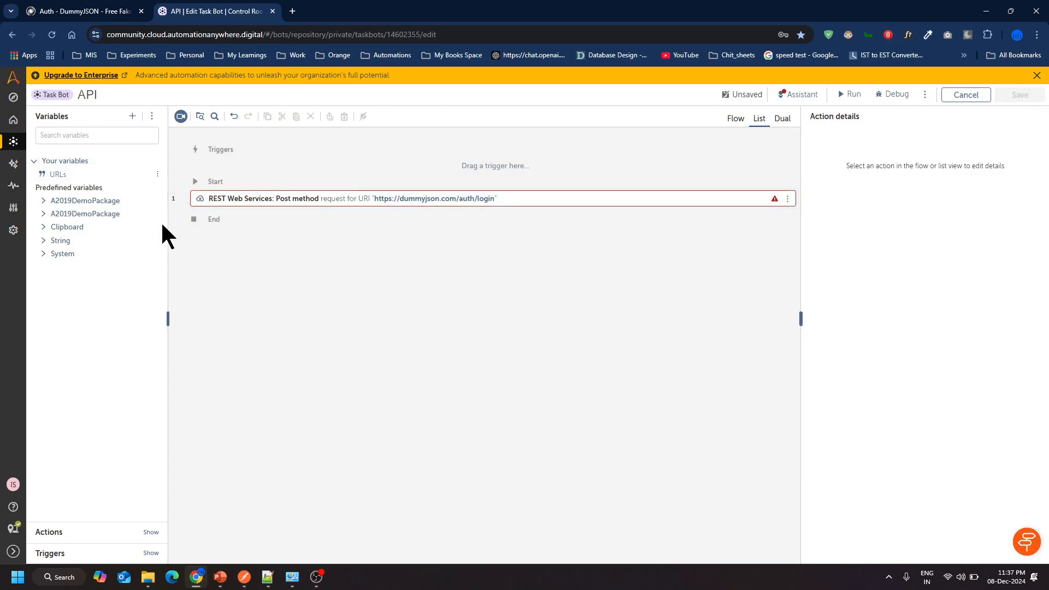
Rename the URLs variable to cURL and apply the change.
left_click(85, 174)
left_click(310, 297)
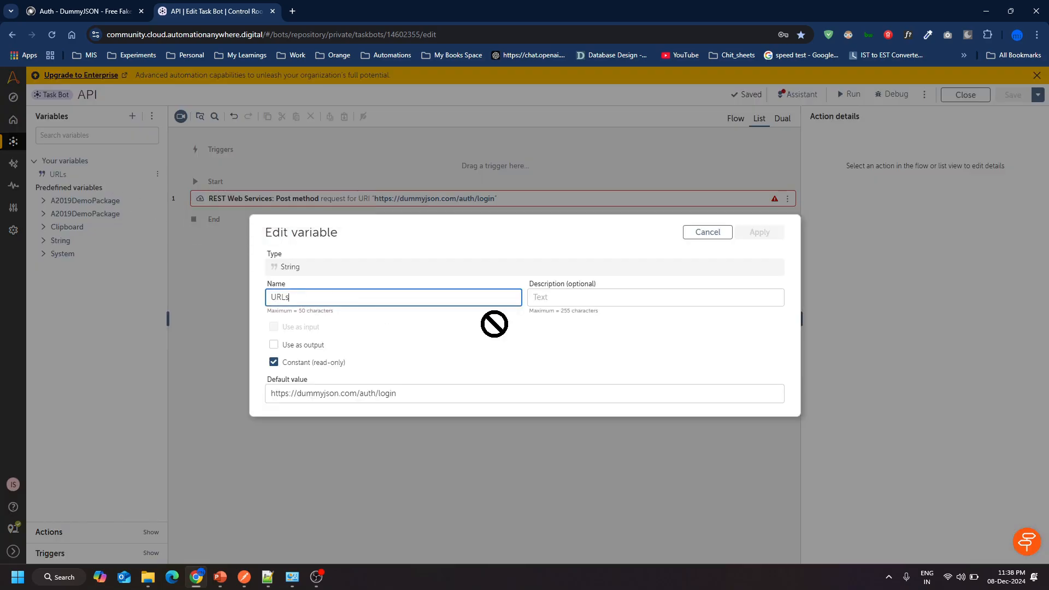
key("BackSpace")
type("c")
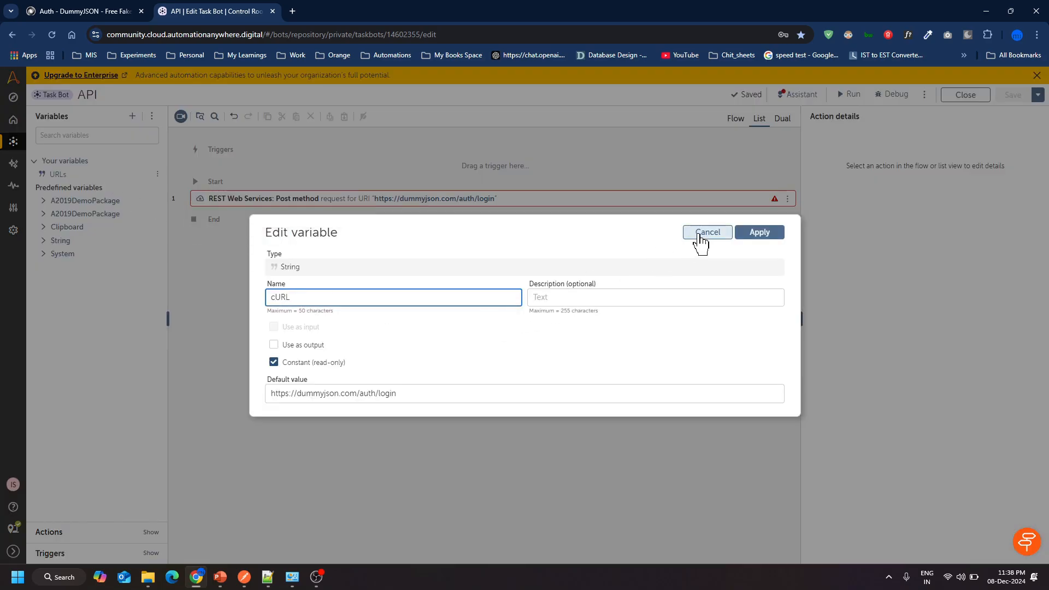
left_click(767, 235)
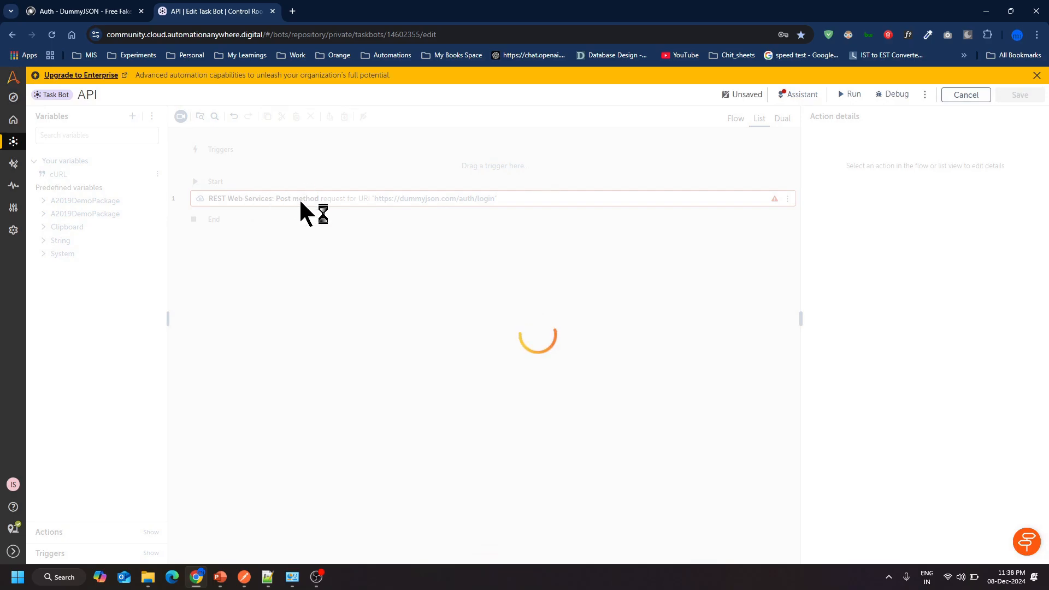
Add a custom header to the Post method, with the name Content-Type copied from the Notepad++ code.
left_click(225, 201)
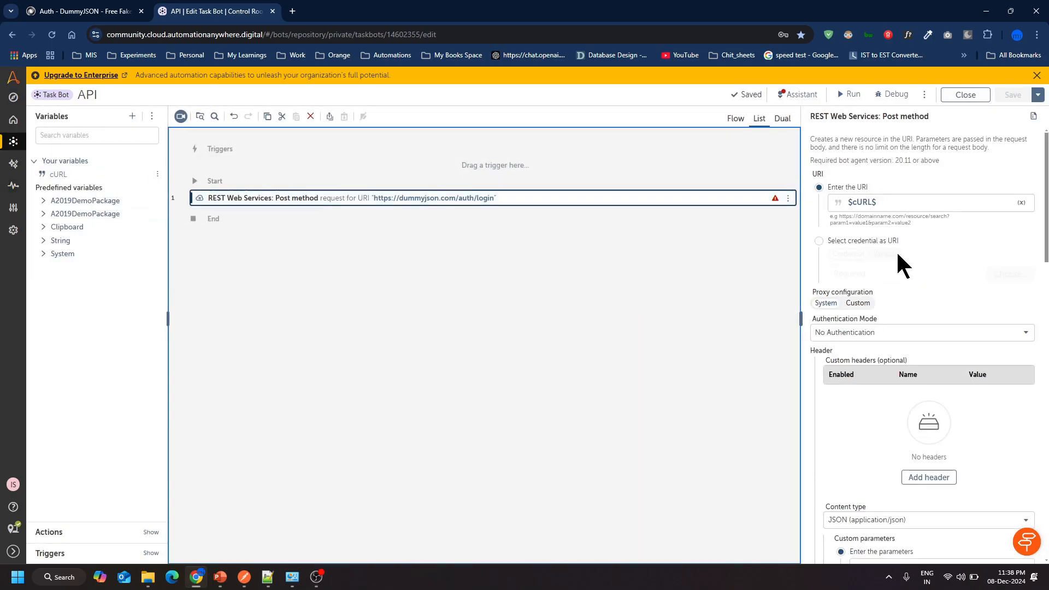
scroll(899, 415, "down", 2)
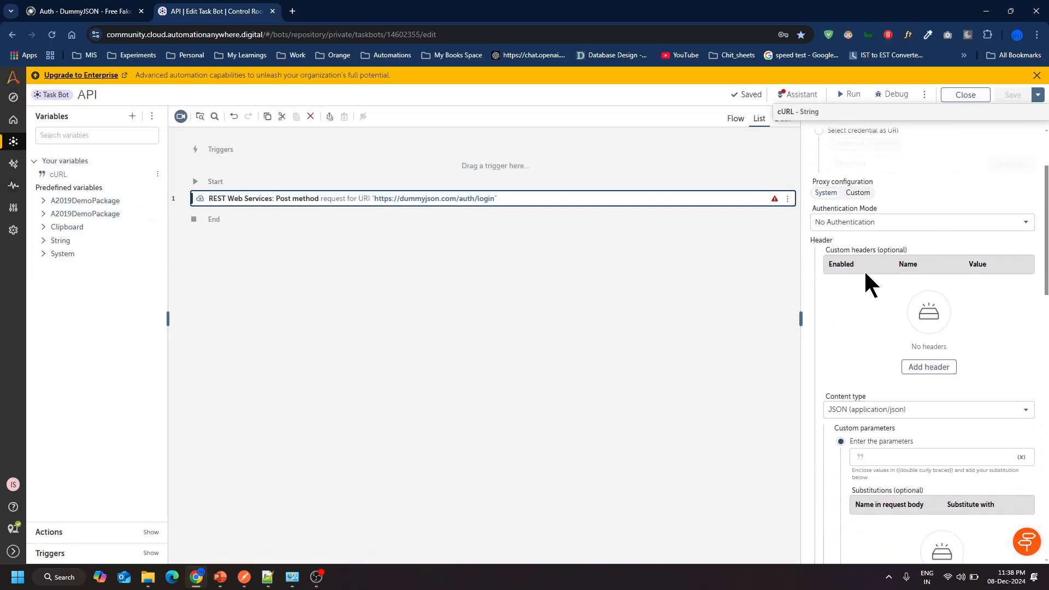
left_click(939, 368)
key("alt+Tab")
left_click(290, 86)
double_click(224, 109)
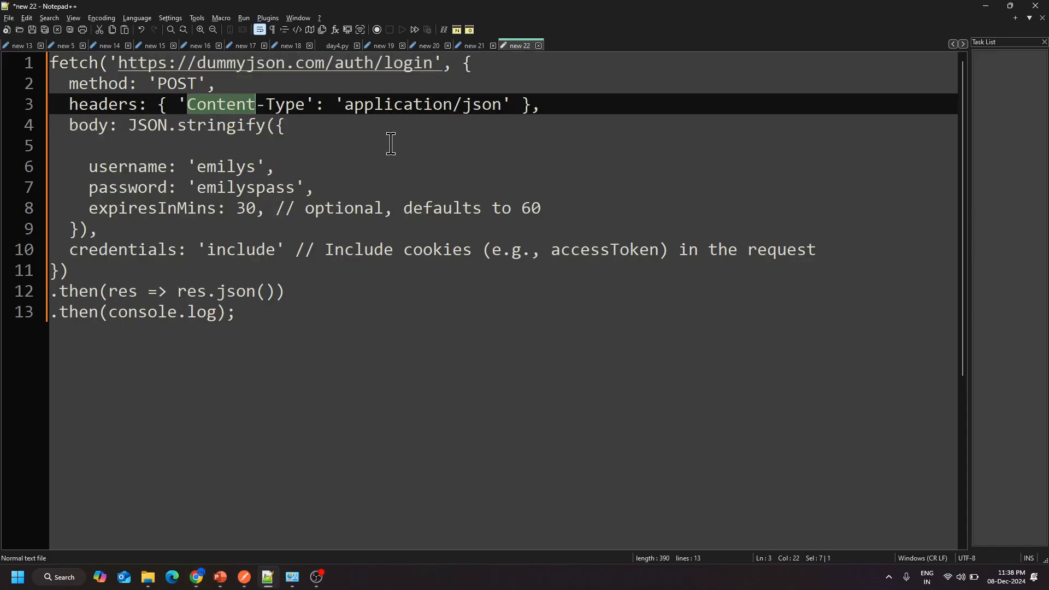
left_click(310, 109, "shift")
key("ctrl+c")
key("alt+Tab")
left_click(428, 320)
key("ctrl+v")
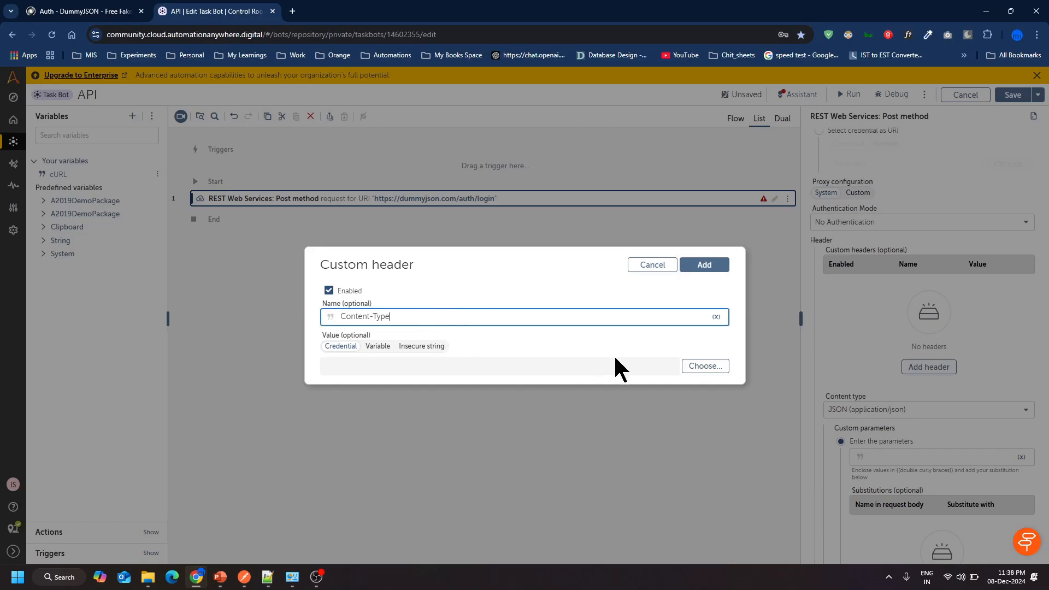
left_click(704, 264)
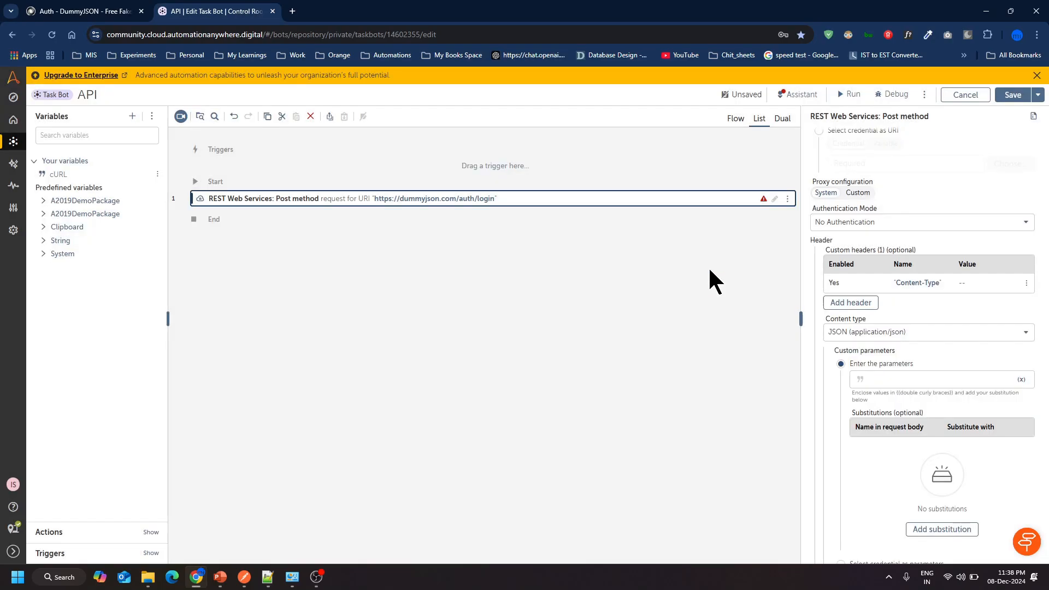
Give the Content-Type header the insecure string value application/json, copied from the Notepad++ code.
left_click(1005, 285)
left_click(422, 346)
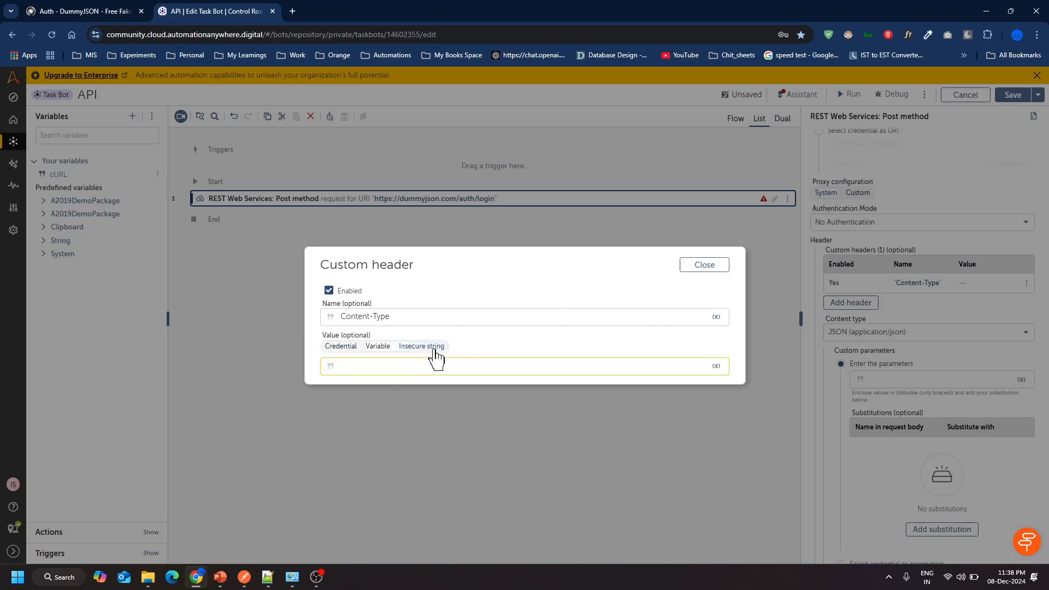
key("alt+Tab")
left_click(385, 125)
left_click_drag(346, 105, 502, 104)
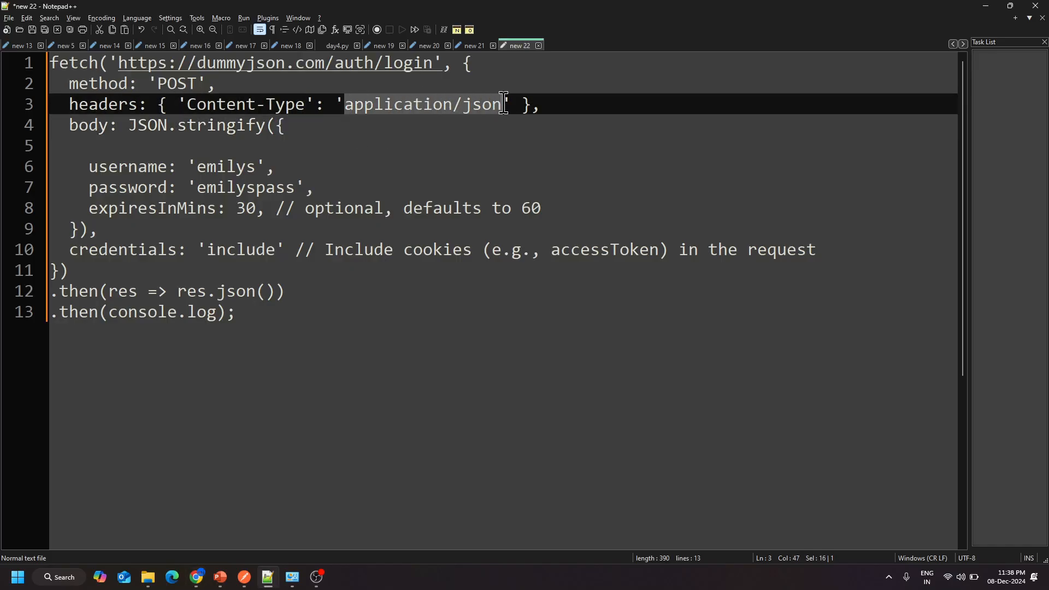
key("ctrl+c")
key("alt+Tab")
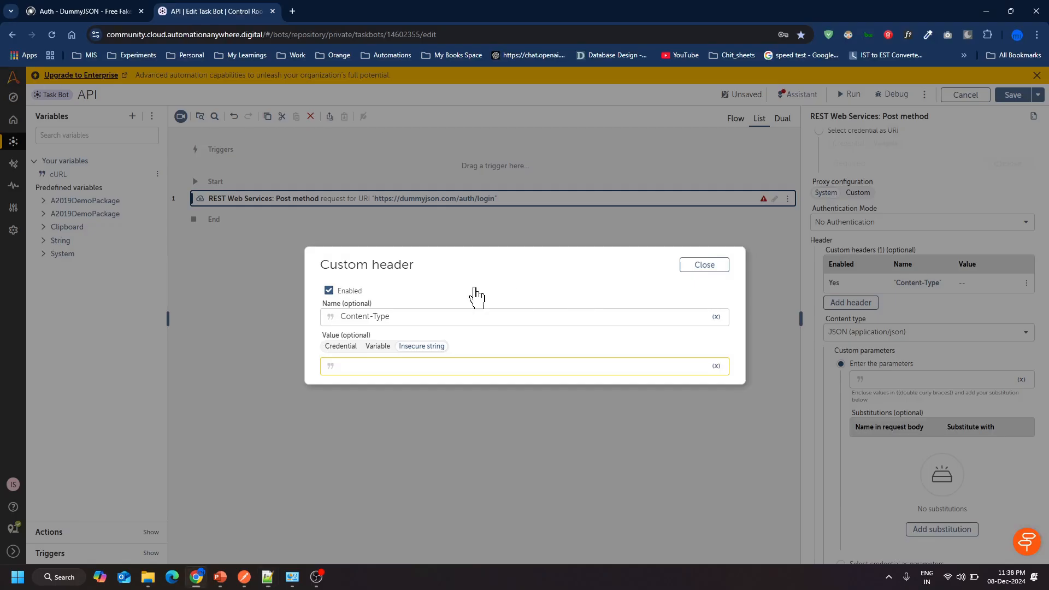
left_click(387, 364)
key("ctrl+v")
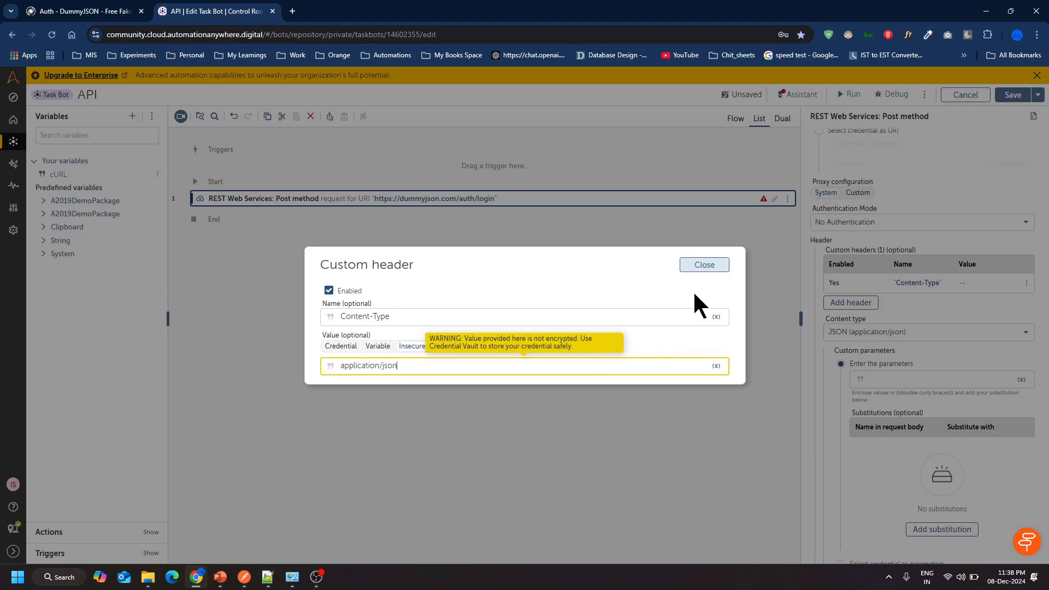
left_click_drag(381, 365, 432, 375)
left_click(395, 365)
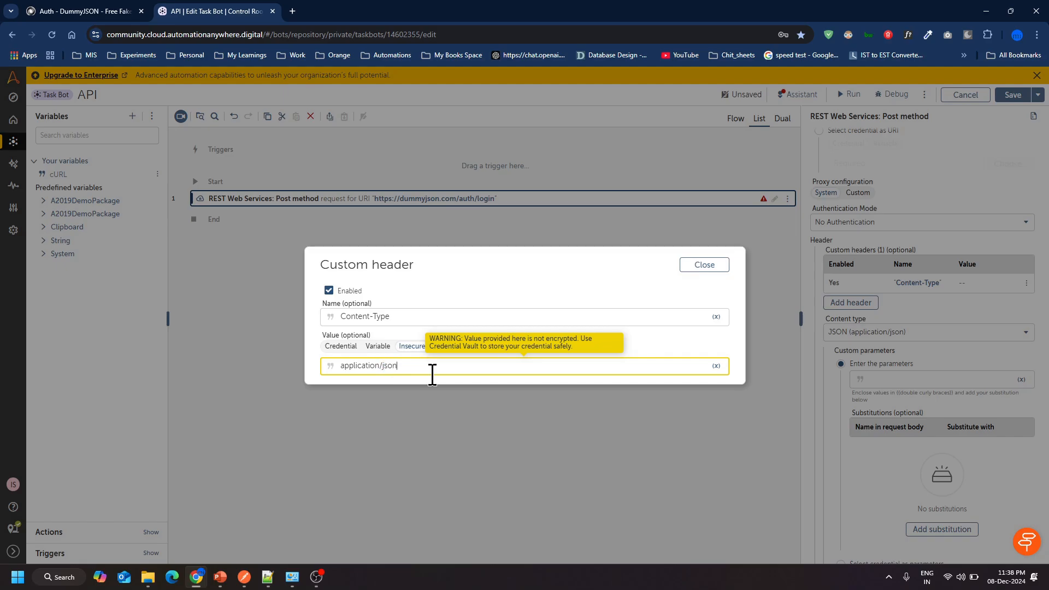
left_click(718, 264)
Widen the action details area and start editing the Post method's custom parameters.
left_click(386, 232)
left_click(410, 202)
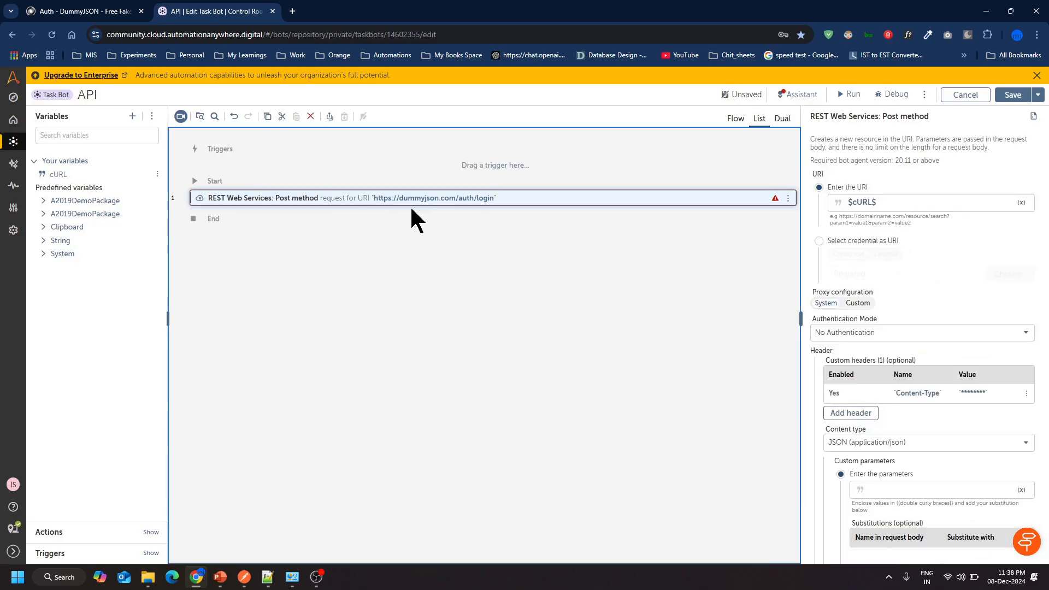
scroll(862, 418, "down", 3)
scroll(862, 418, "down", 1)
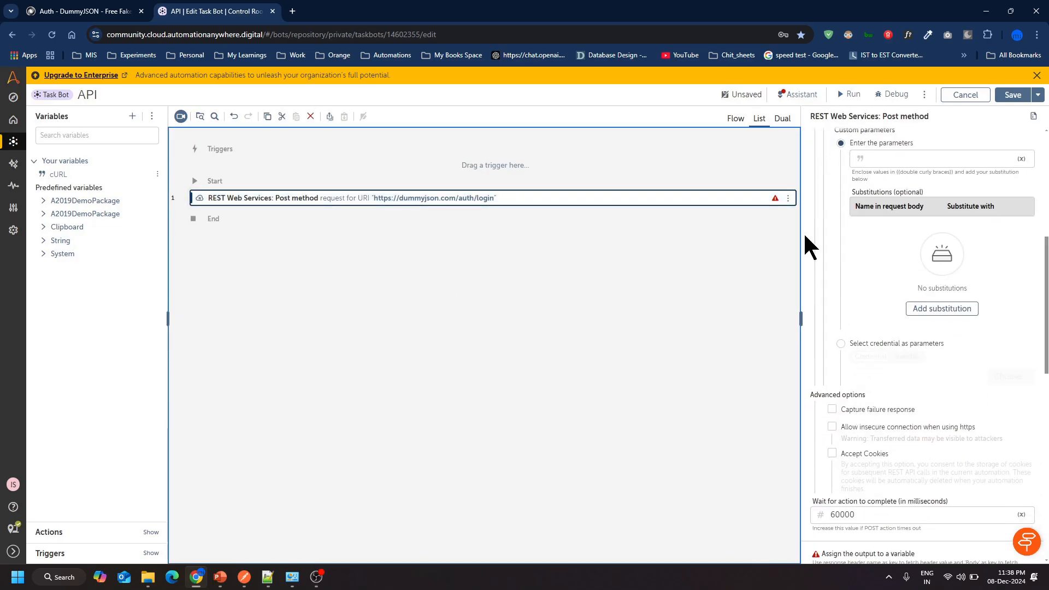
left_click_drag(801, 232, 515, 356)
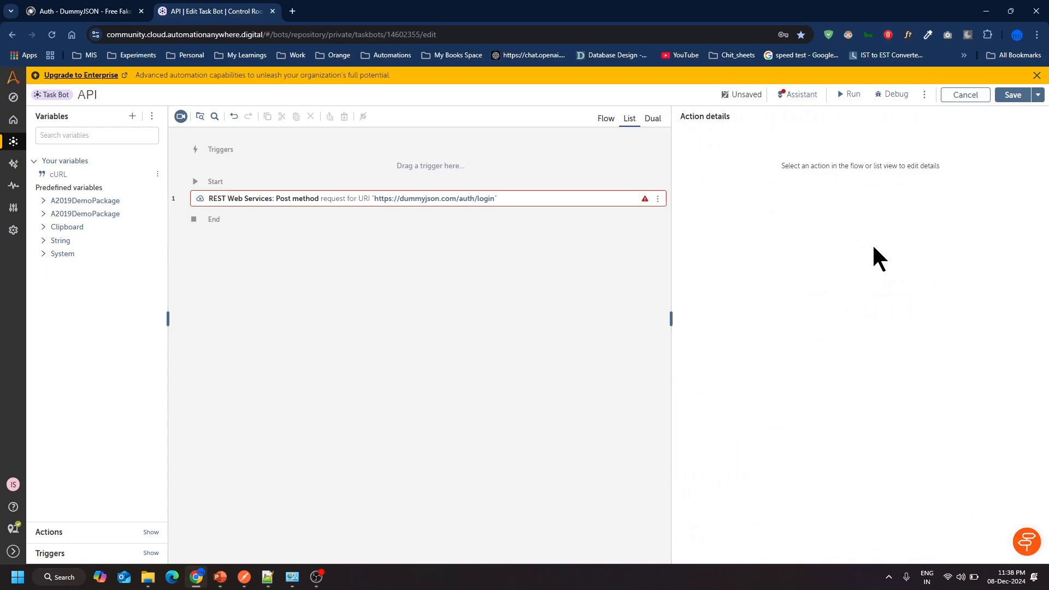
left_click(526, 202)
scroll(940, 374, "down", 3)
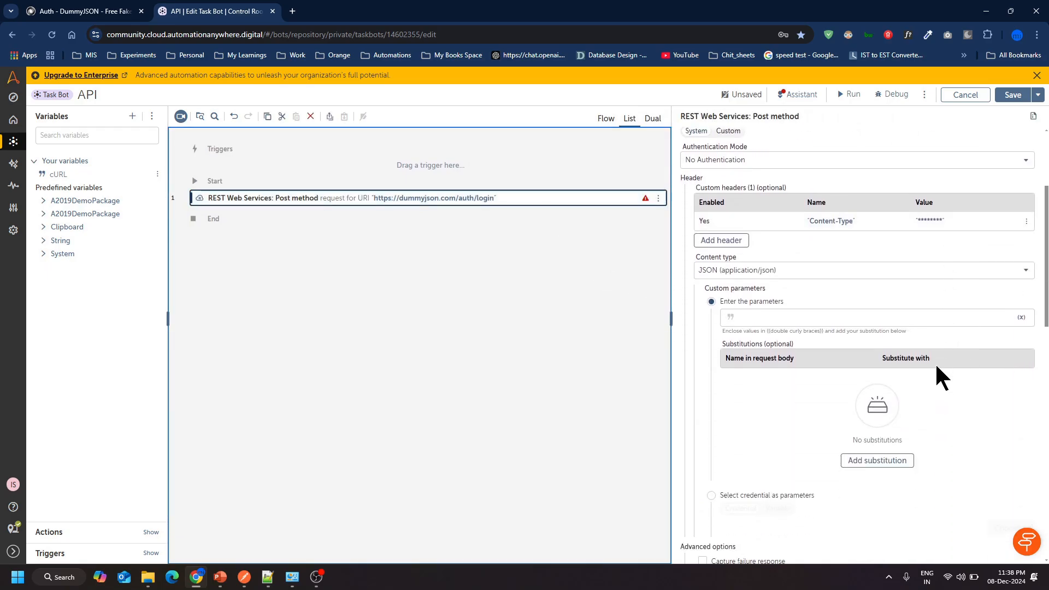
left_click(778, 318)
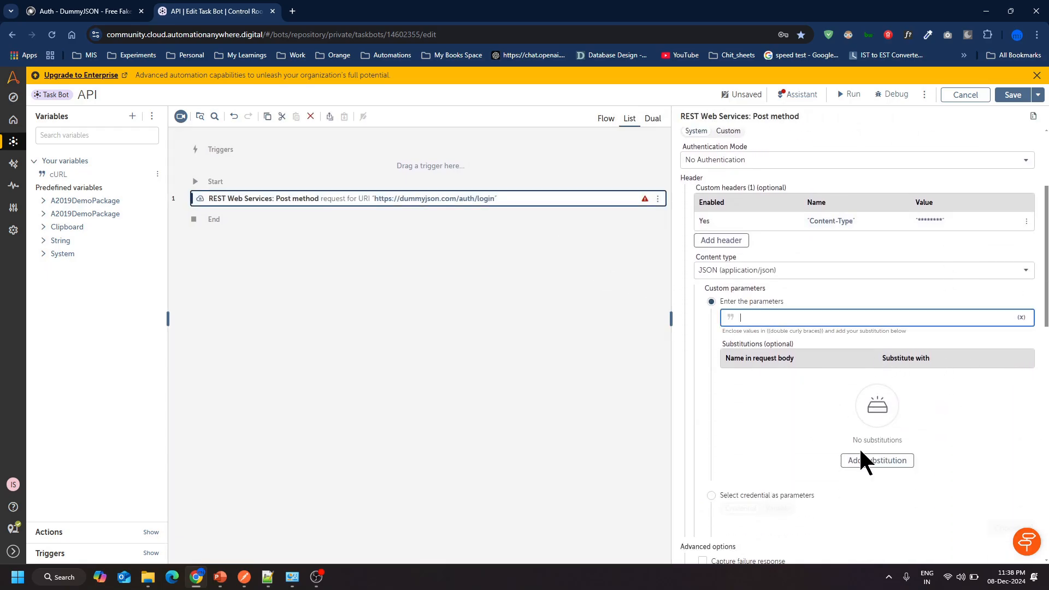
Copy the username and password lines of the request body from the Notepad++ fetch code.
key("alt+Tab")
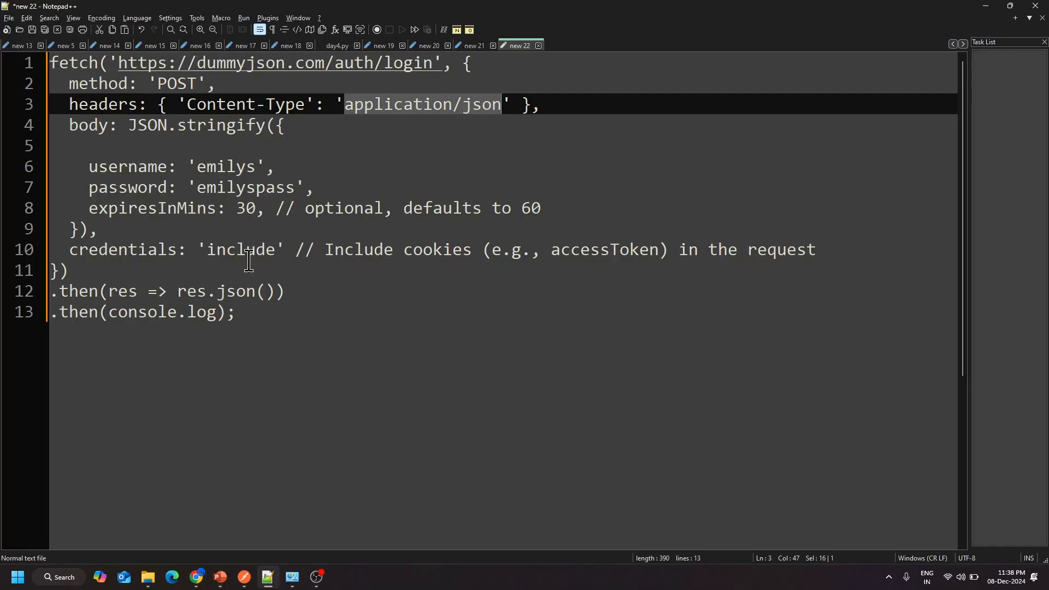
left_click(127, 179)
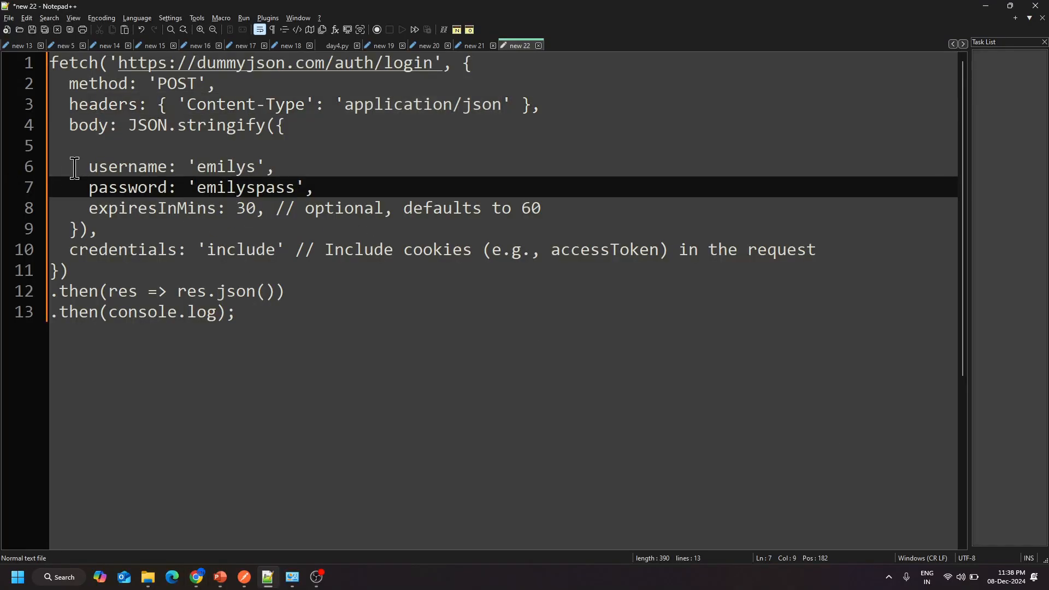
left_click(333, 276)
key("alt+Tab")
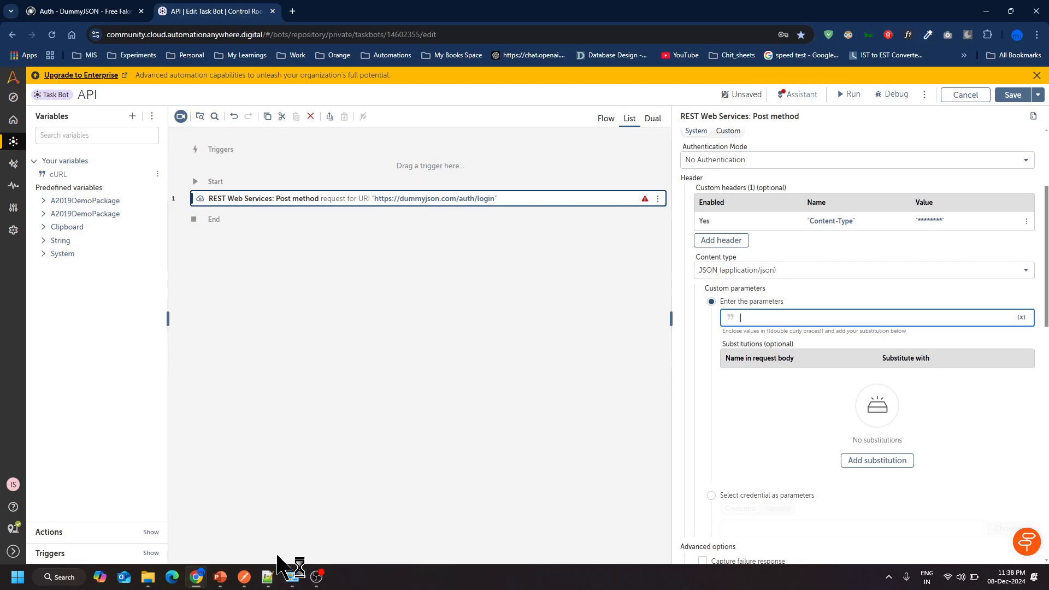
left_click(268, 578)
left_click(316, 166)
left_click_drag(315, 188, 50, 167)
key("ctrl+c")
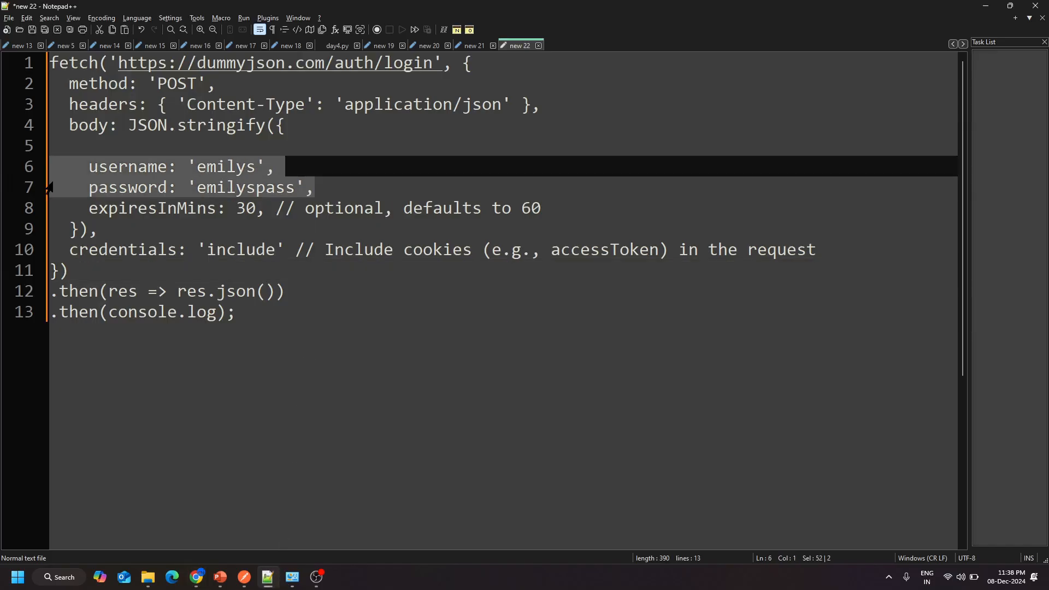
Create a new Notepad++ document with a pair of curly braces and paste the username and password lines between them.
left_click(475, 277)
key("ctrl+n")
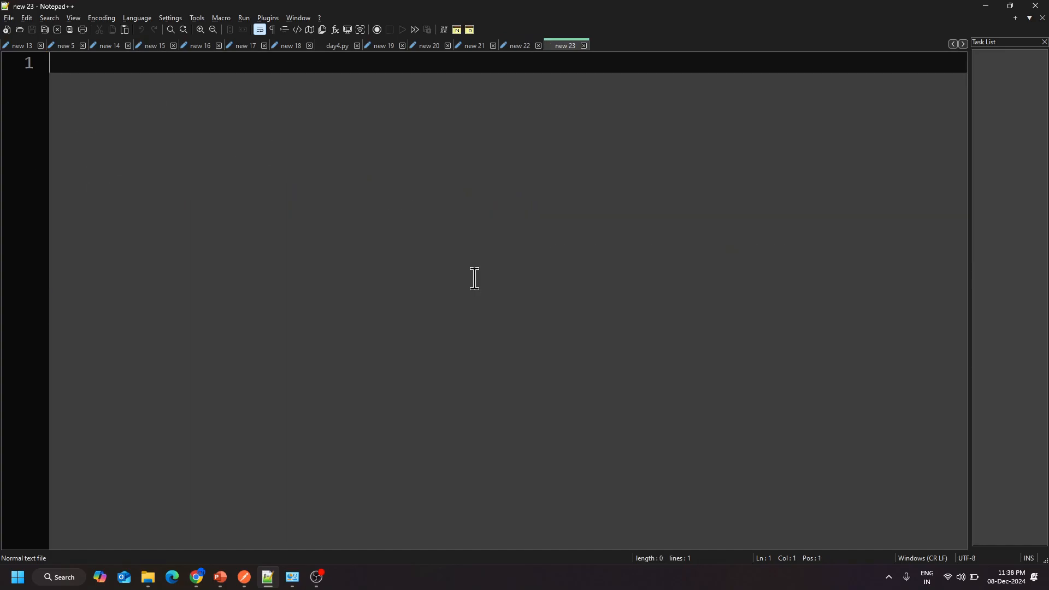
type("{")
key("Return")
type("}")
key("Left")
key("Return")
key("Return")
key("Up")
key("Up")
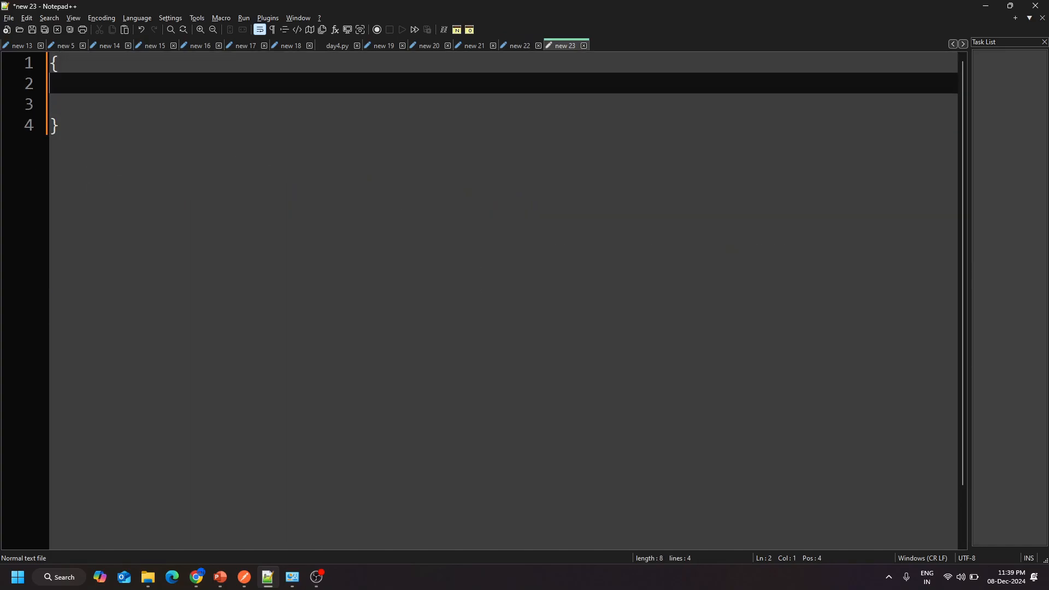
key("ctrl+v")
key("Down")
key("BackSpace")
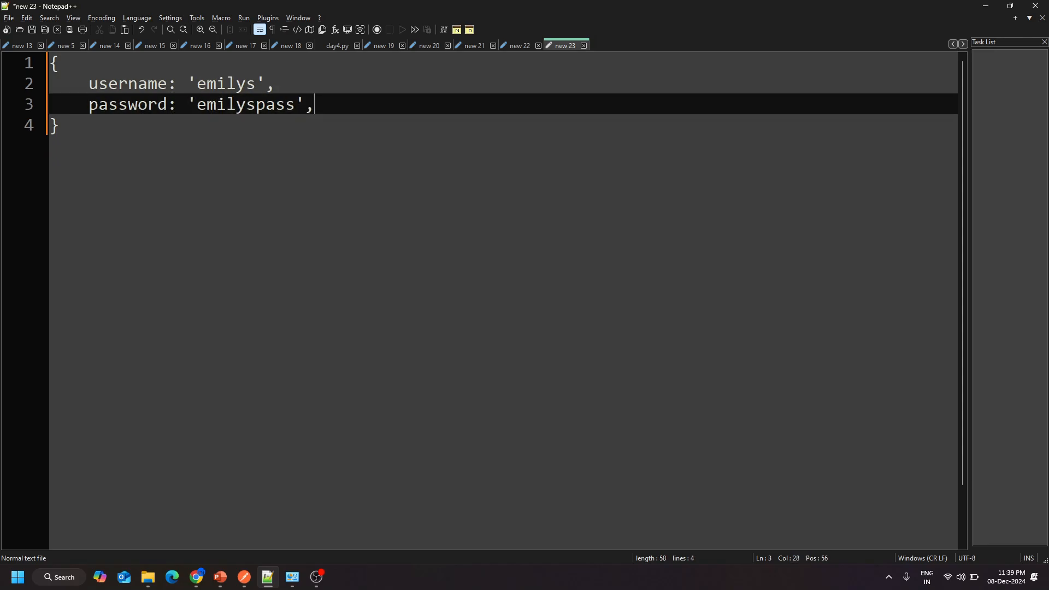
Enclose the username and password key names in double quotes to form JSON keys.
double_click(155, 82)
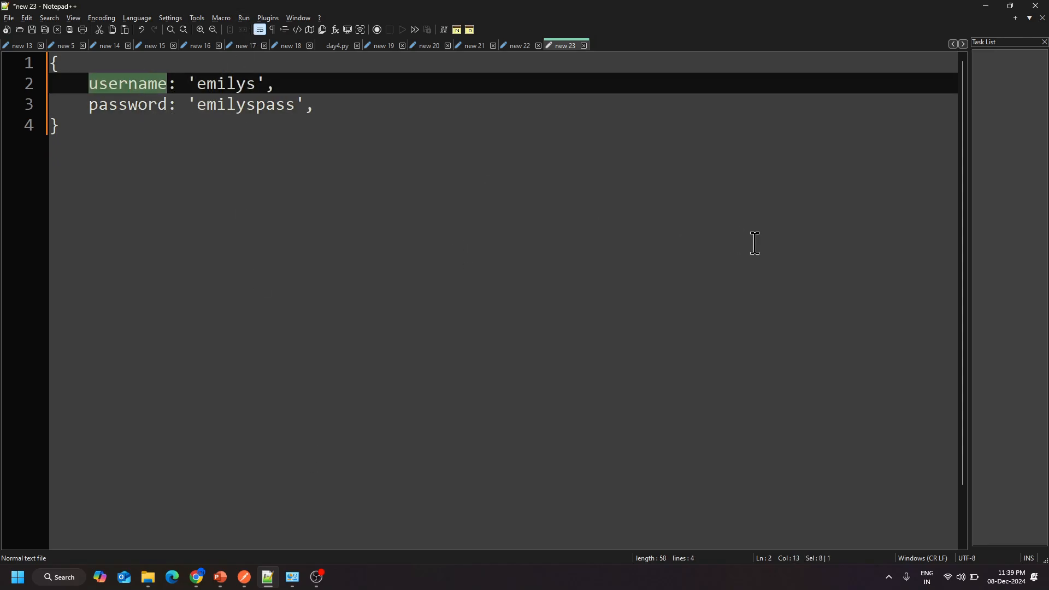
type("\"")
key("ctrl+z")
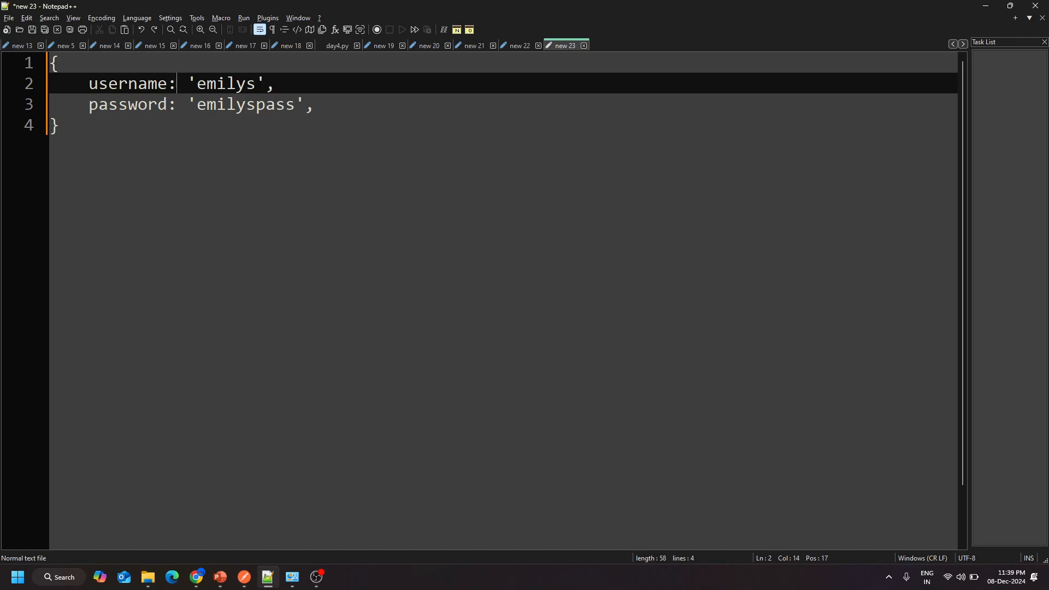
key("Left")
type("\"")
key("Home")
type("\"")
key("Down")
type("\"")
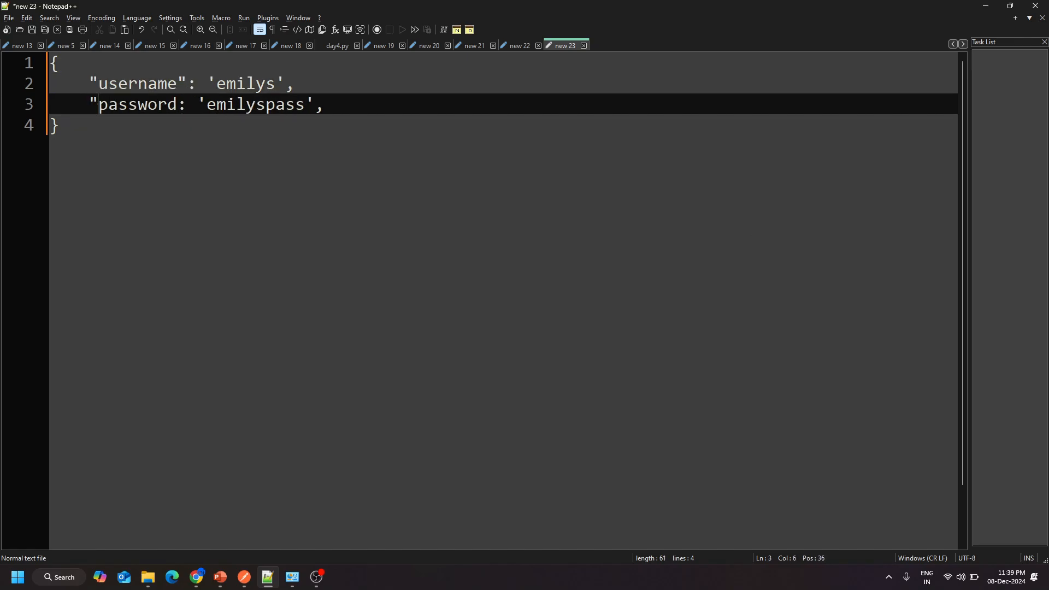
type("\"")
key("Right")
key("Right")
key("Up")
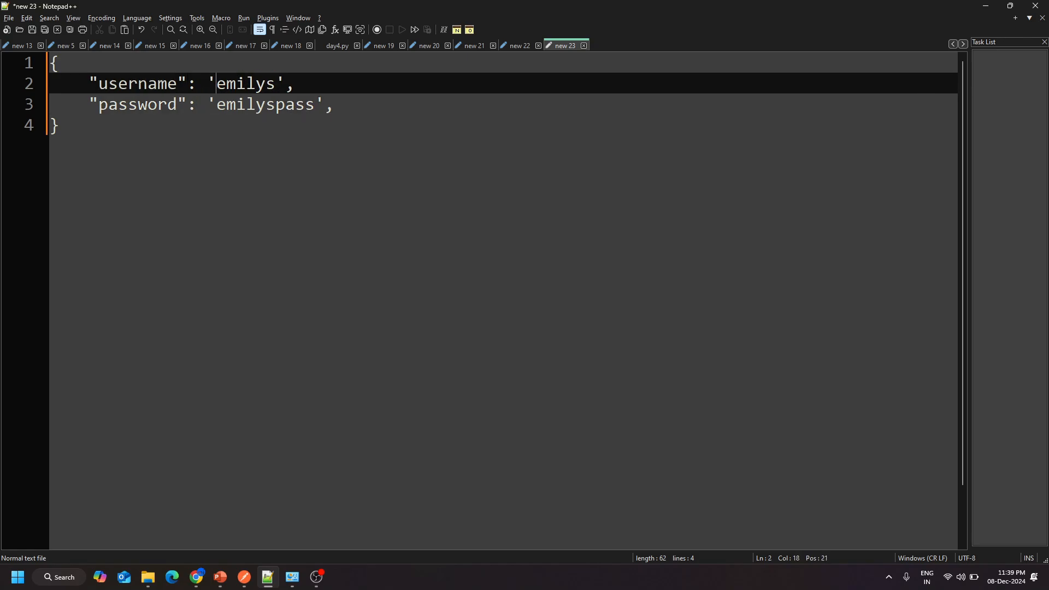
Select the entire JSON request body in the new document.
key("ctrl+a")
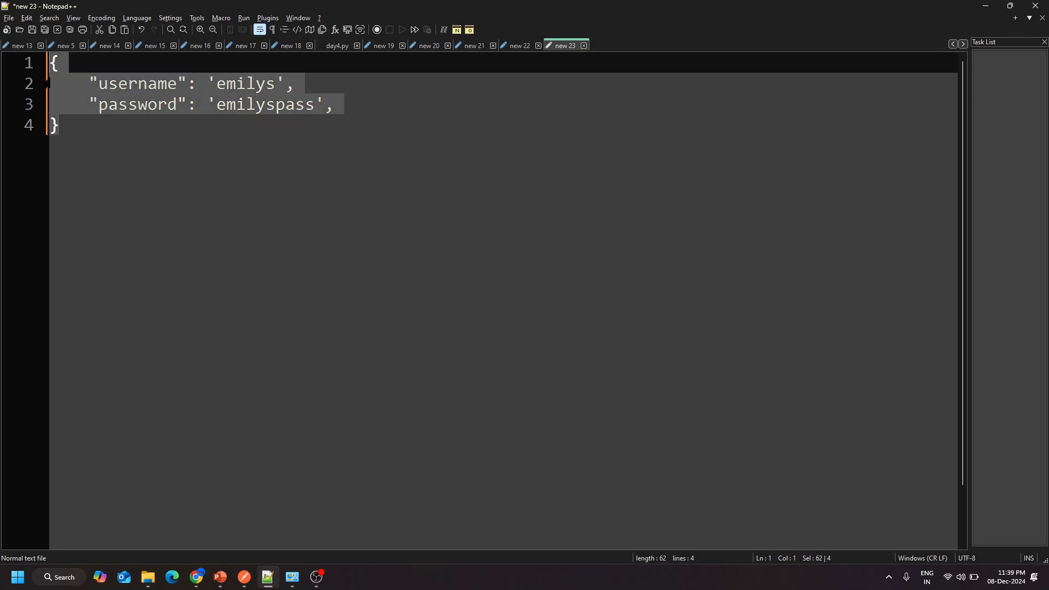